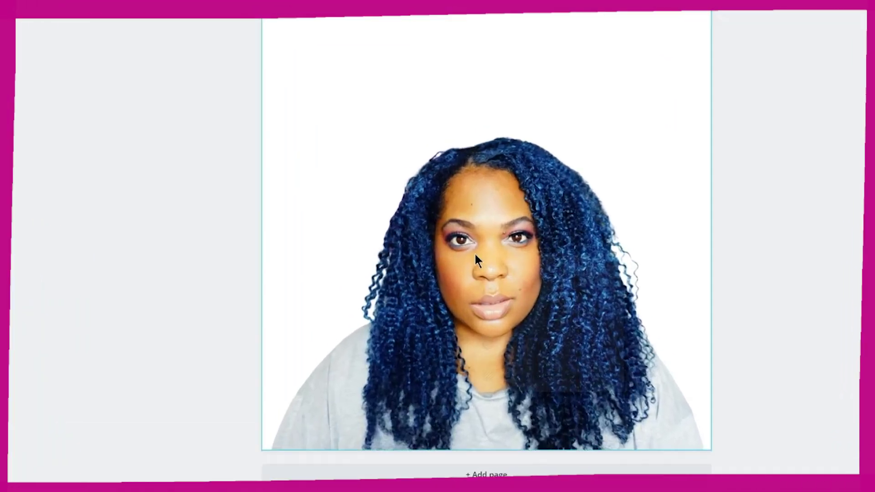
Try the light grey textured pattern as the page background, and undo it
right_click(508, 295)
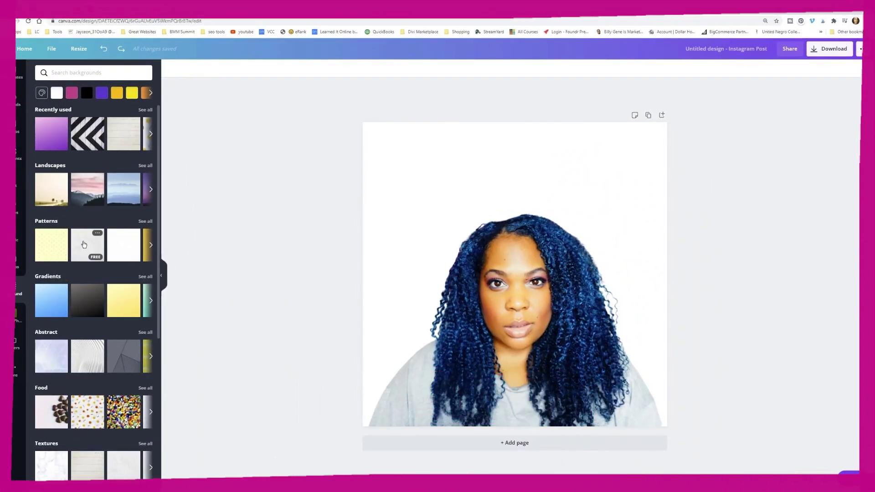
left_click(84, 245)
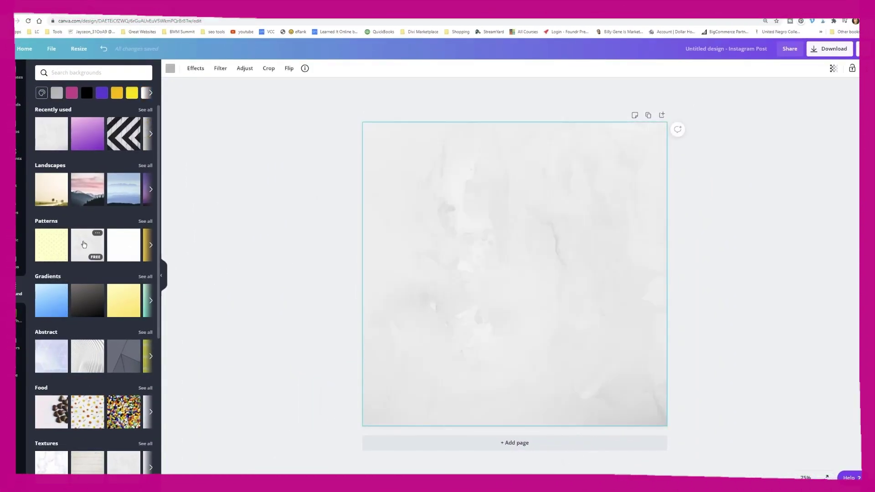
key("ctrl+z")
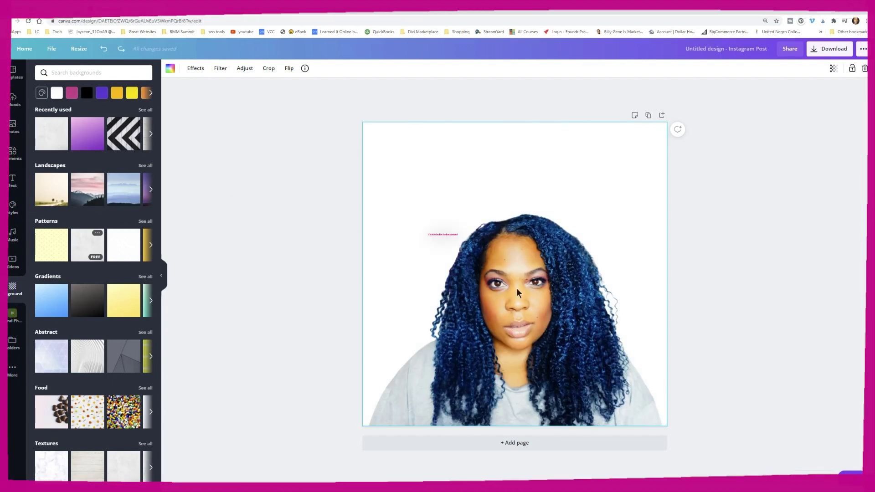
Detach the portrait from the page background and move it slightly down on the page
right_click(470, 214)
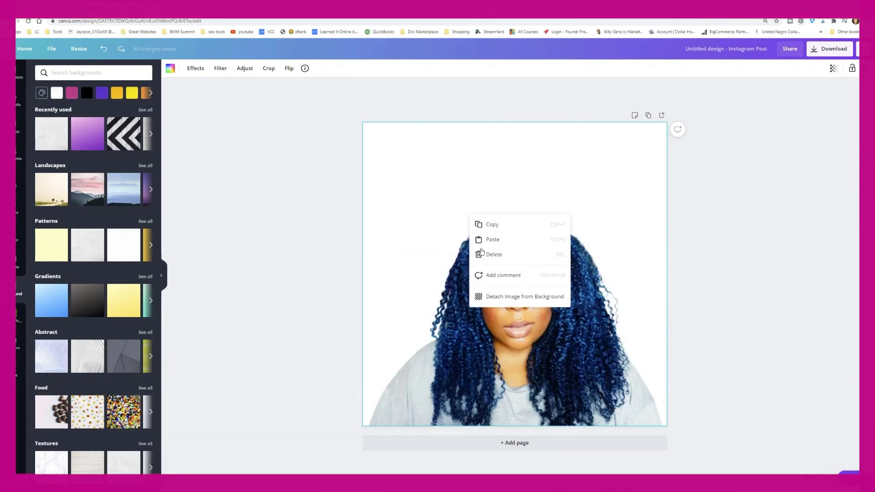
left_click(501, 297)
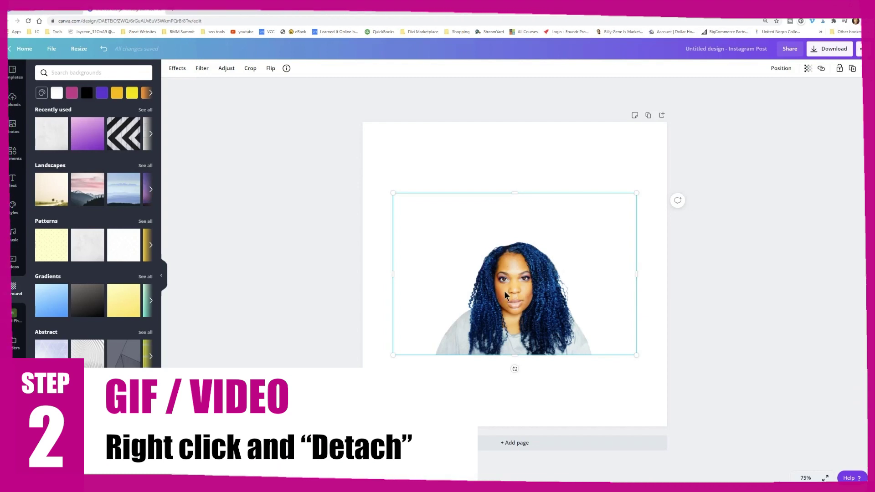
mouse_move(529, 301)
left_mouse_down()
mouse_move(479, 272)
mouse_move(518, 222)
mouse_move(514, 261)
mouse_move(527, 313)
left_mouse_up()
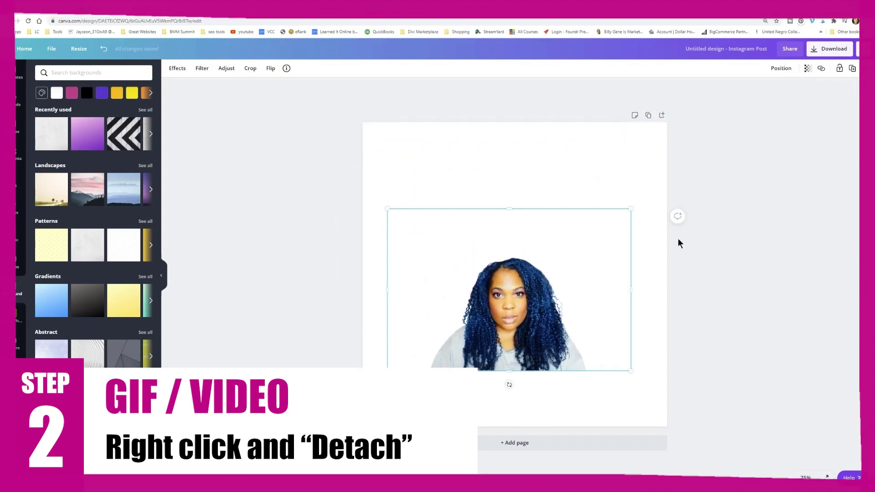
Change the page's background colour to the amber-yellow brand swatch
left_click(391, 151)
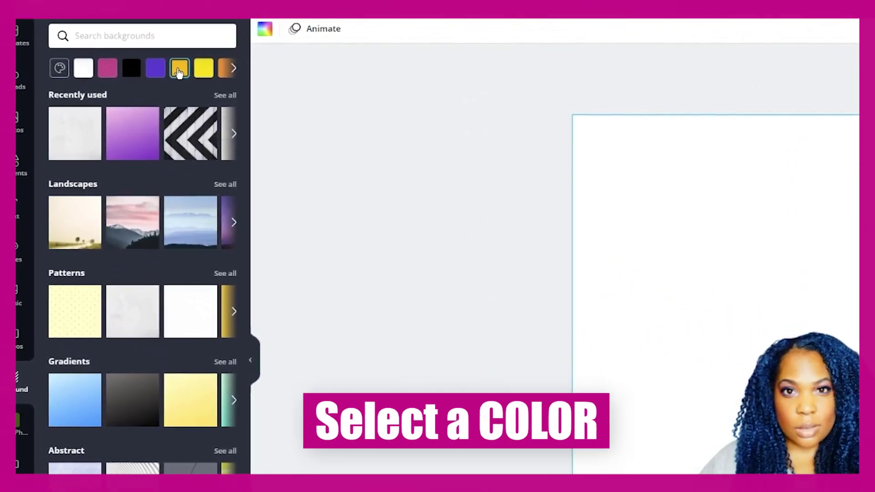
left_click(177, 68)
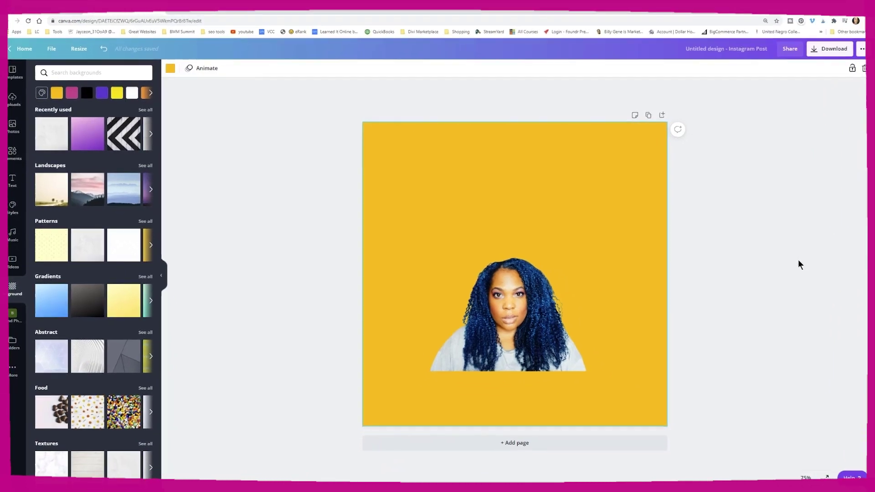
left_click(800, 265)
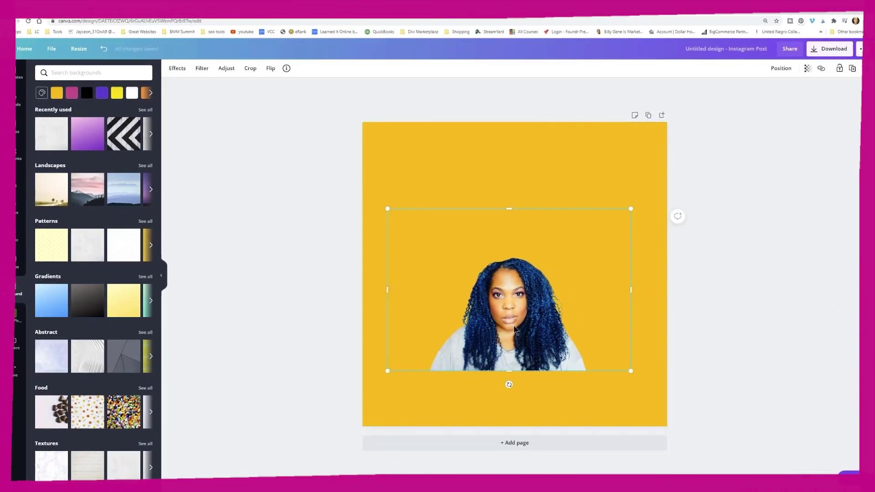
Enlarge the portrait so it extends past the page sides and place it at the page's lower edge, slightly right of centre
left_click_drag(521, 325, 535, 378)
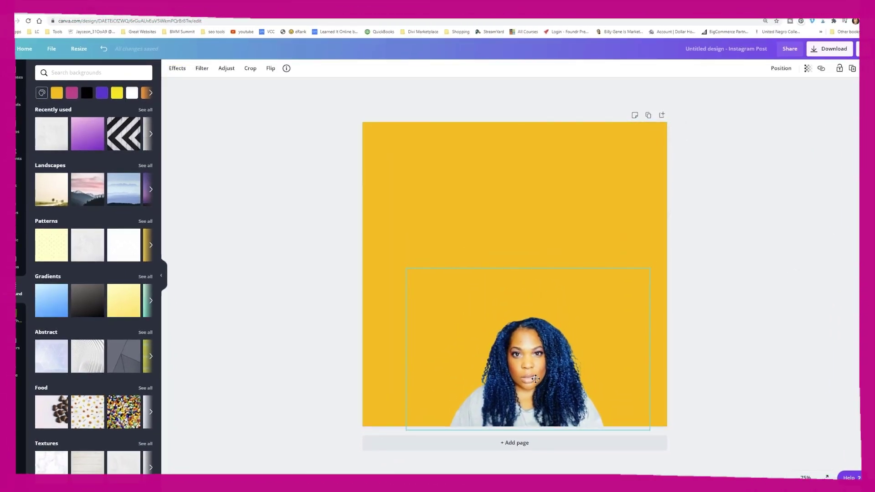
left_click_drag(360, 233, 307, 203)
left_click_drag(649, 202, 724, 153)
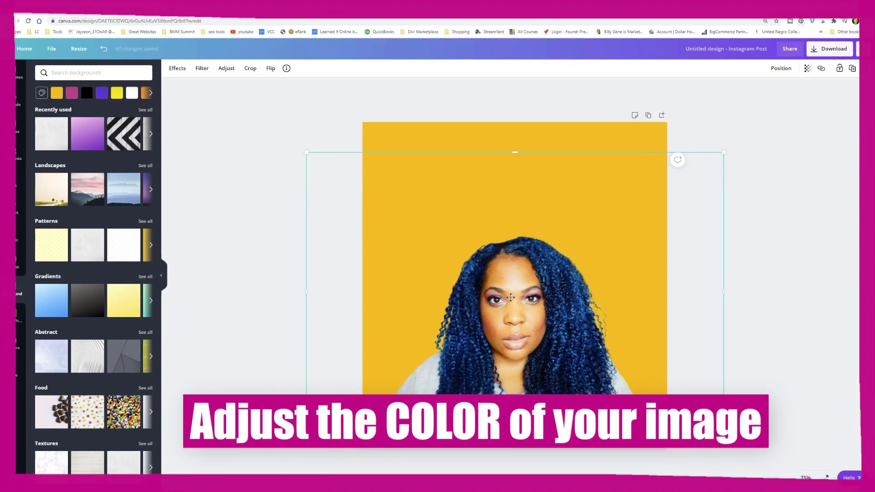
left_click_drag(509, 298, 549, 303)
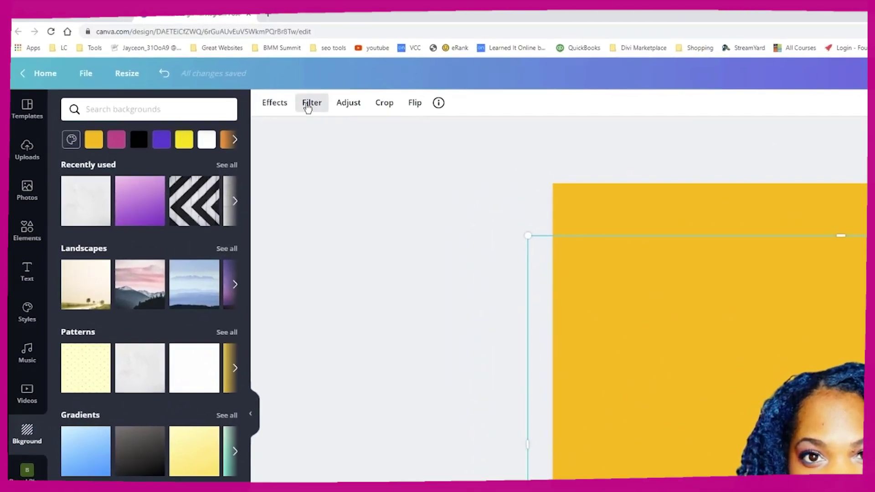
Adjust the portrait's colours by setting saturation to 25 and brightness to 8
left_click(308, 106)
left_click(350, 104)
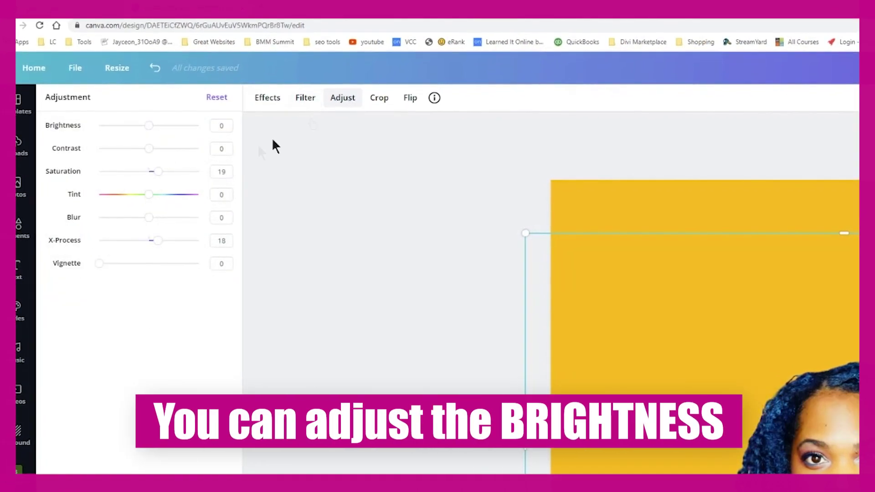
left_click_drag(160, 174, 166, 174)
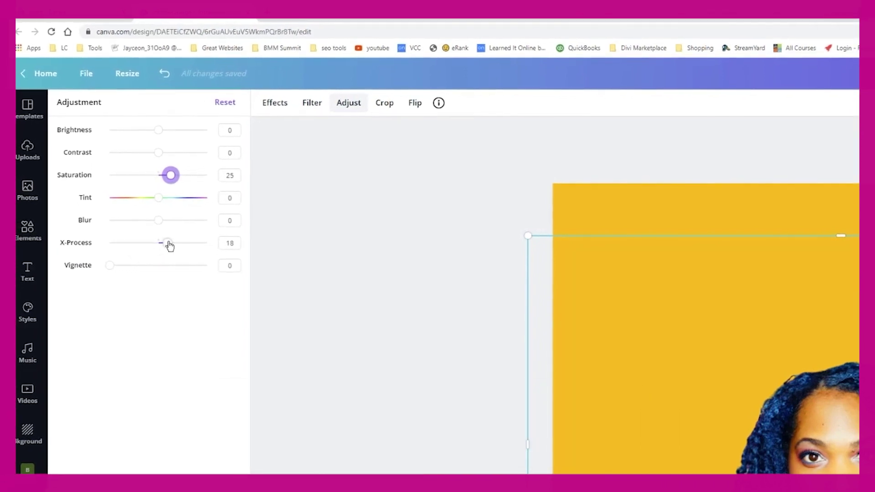
left_click_drag(169, 246, 171, 246)
left_click_drag(116, 175, 115, 175)
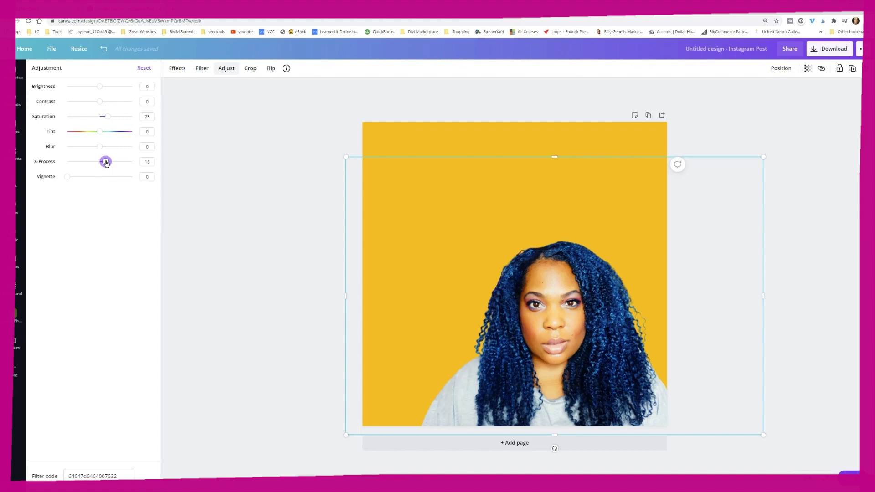
left_click(101, 101)
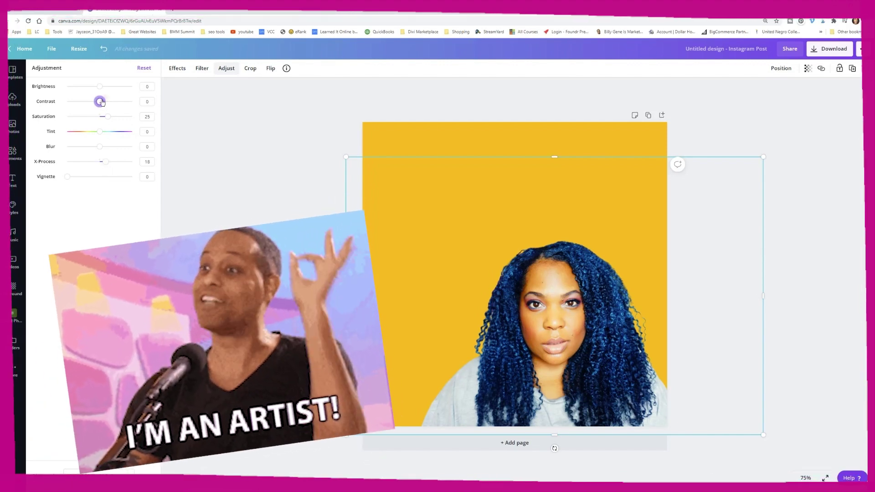
left_click(101, 86)
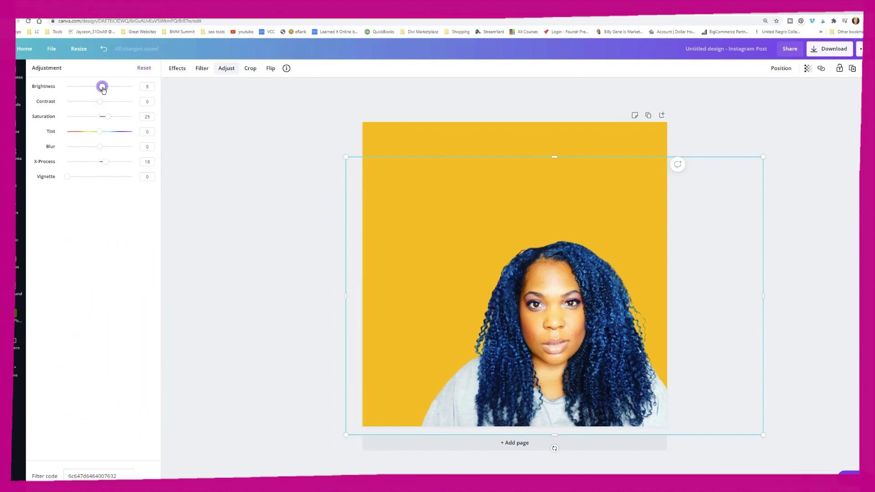
left_click(298, 246)
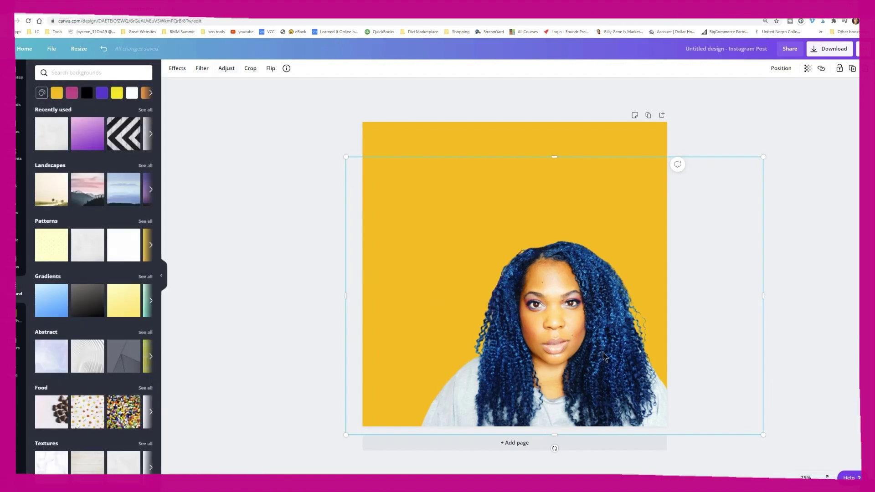
Crop the transparent space from around the portrait and shift it slightly further toward the page's lower-right corner
left_click_drag(631, 340, 640, 356)
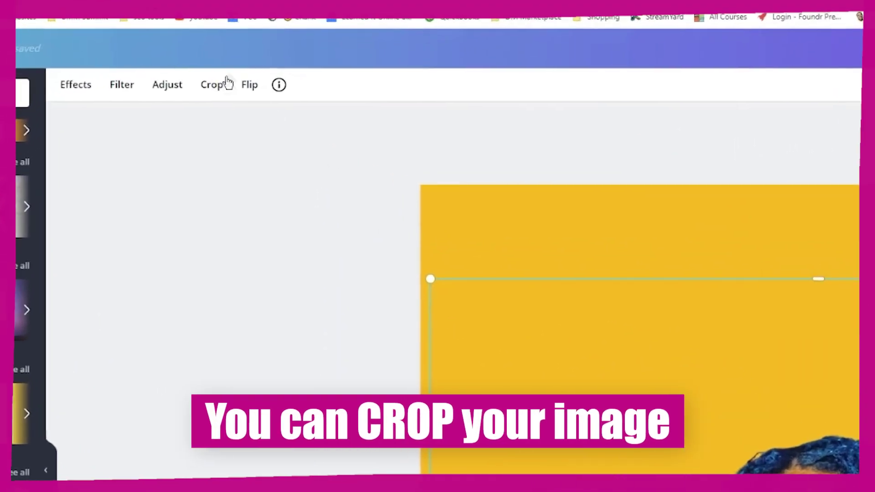
left_click(219, 86)
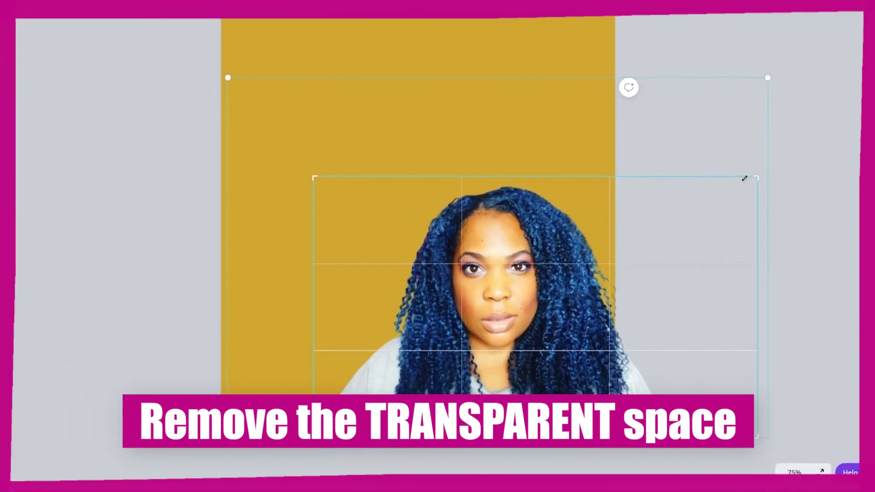
left_click_drag(745, 178, 671, 181)
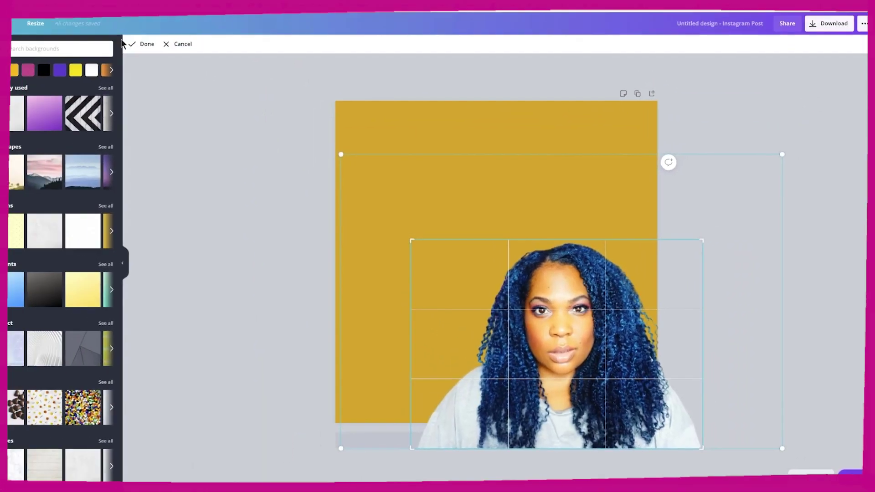
left_click(134, 37)
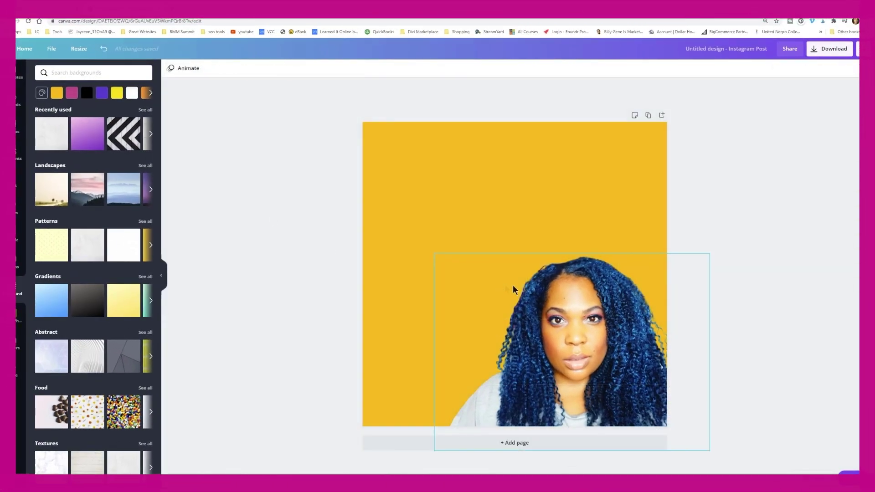
left_click(398, 293)
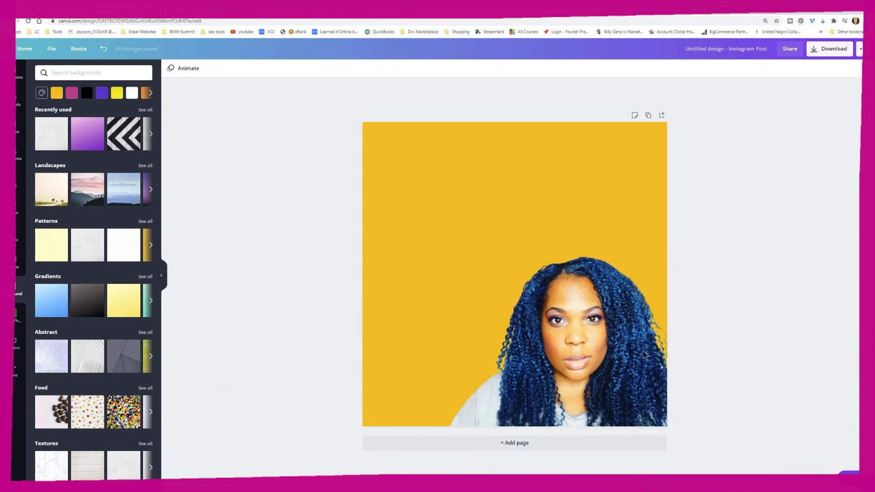
left_click_drag(631, 352, 648, 350)
left_click(751, 228)
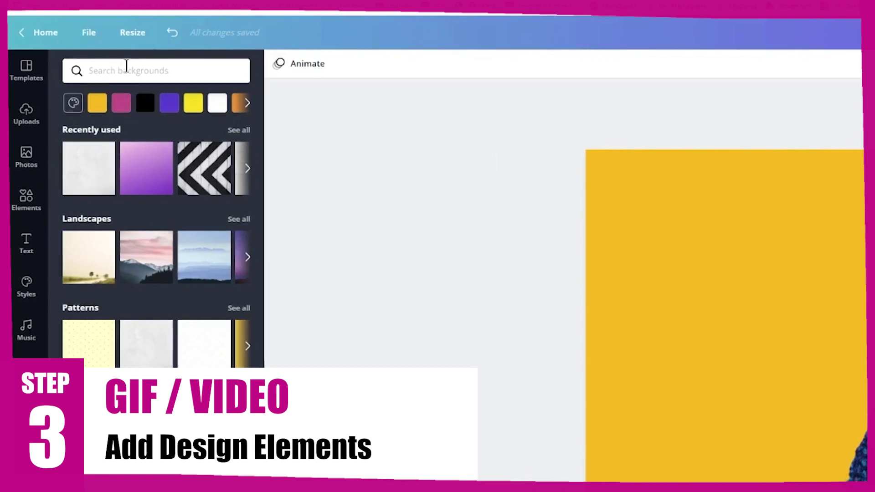
Search the design elements for "blob"
left_click(31, 193)
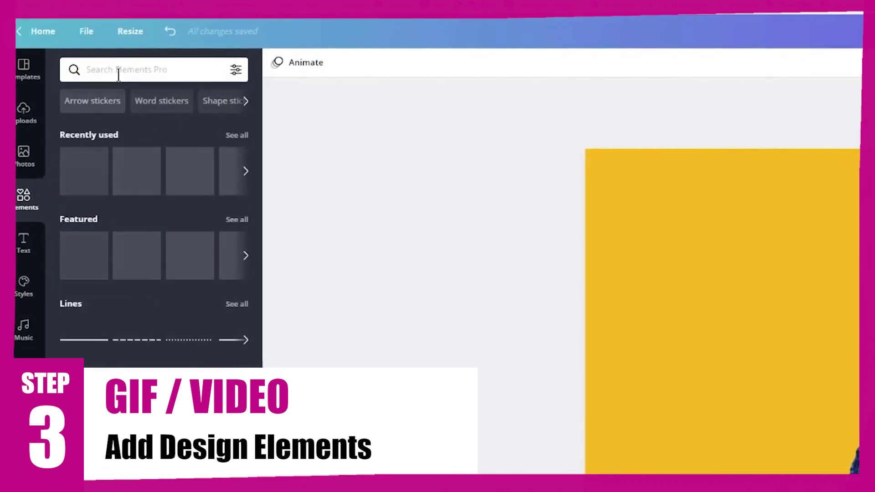
left_click(118, 73)
type("blog")
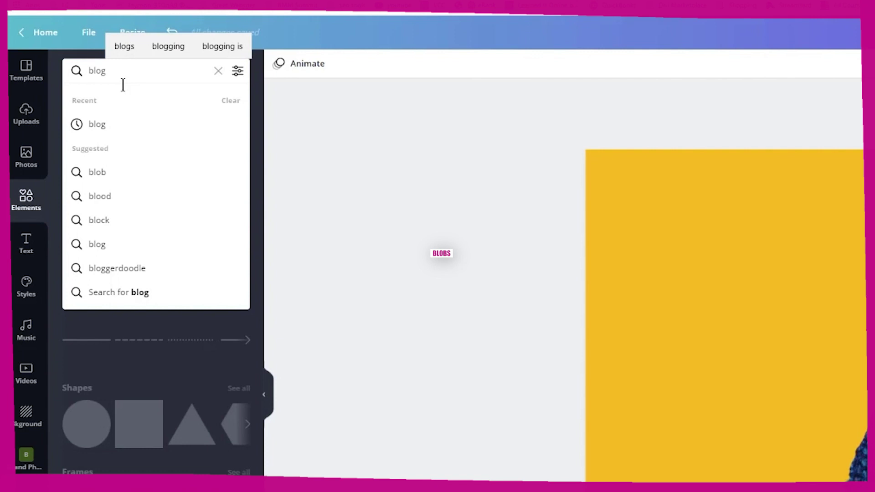
key("BackSpace")
type("b")
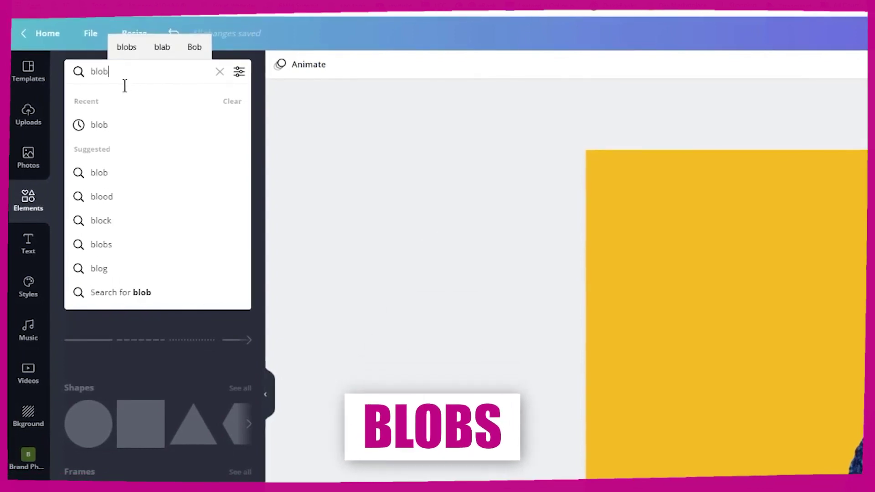
key("BackSpace")
type("b")
key("Return")
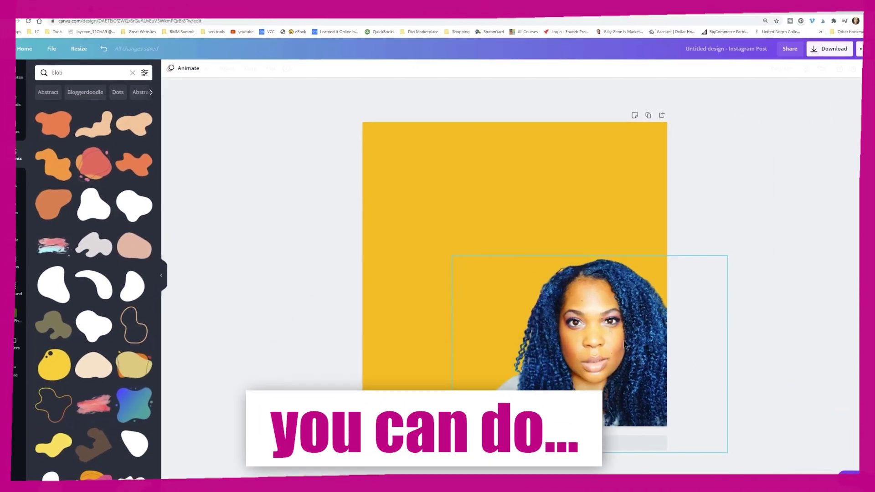
Centre the portrait in the upper part of the page and add the stepped peach blob over its lower-right corner
left_click_drag(745, 398, 652, 275)
left_click_drag(563, 248, 569, 251)
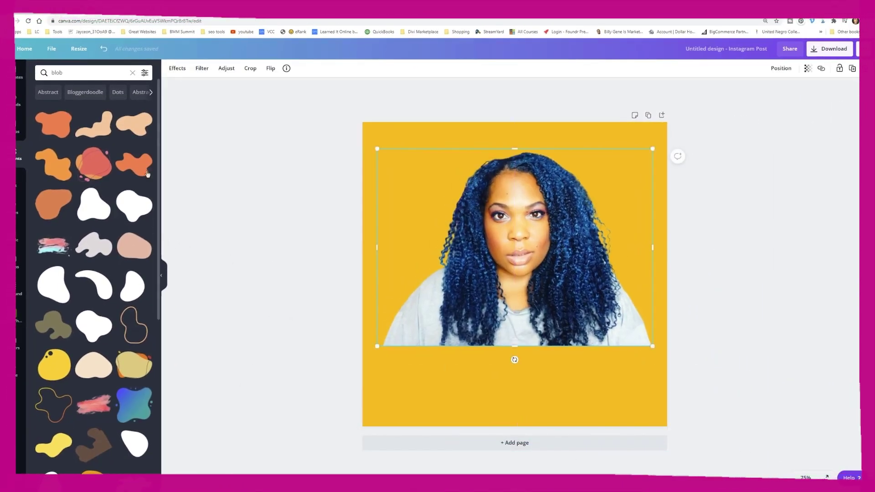
left_click(96, 135)
left_click_drag(537, 303, 633, 333)
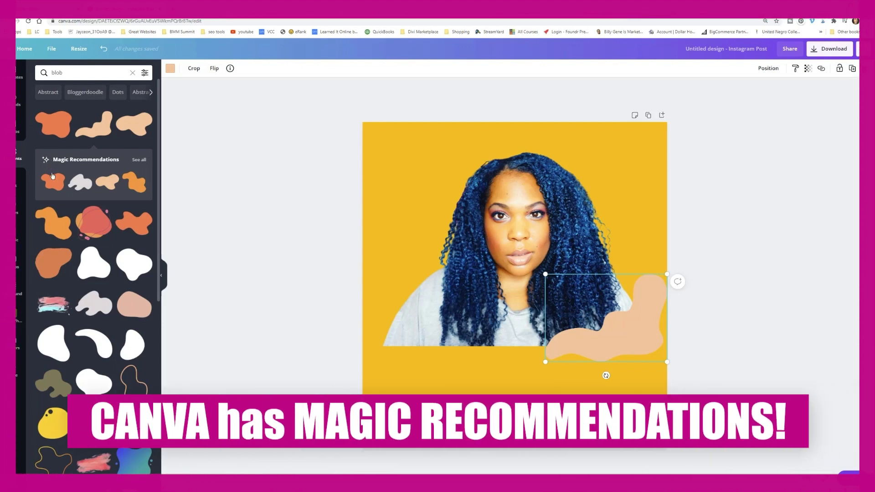
Add the recommended orange and grey blobs, placing them side by side over the portrait's lower edge, orange at the far left
left_click(51, 181)
left_click(80, 182)
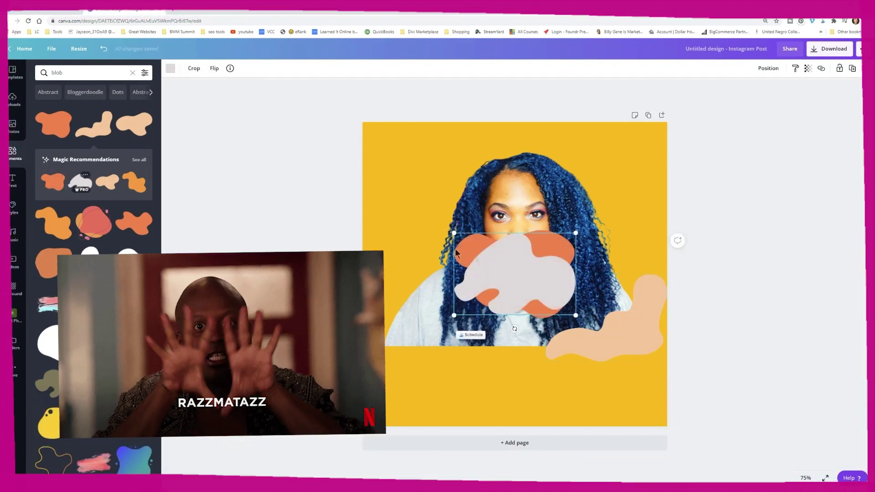
left_click_drag(505, 277, 494, 336)
left_click_drag(535, 259, 432, 327)
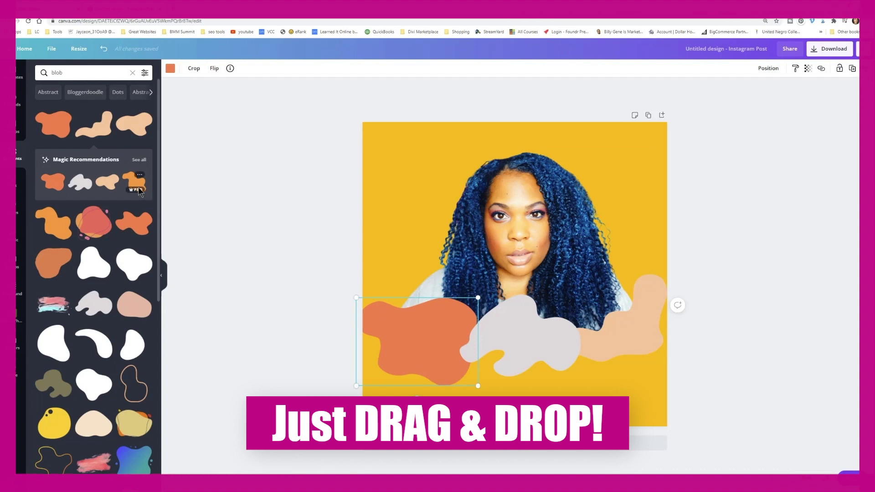
Nudge the stepped peach blob slightly down and add the recommended rounded peach blob below the grey and stepped blobs
left_click_drag(621, 310, 625, 344)
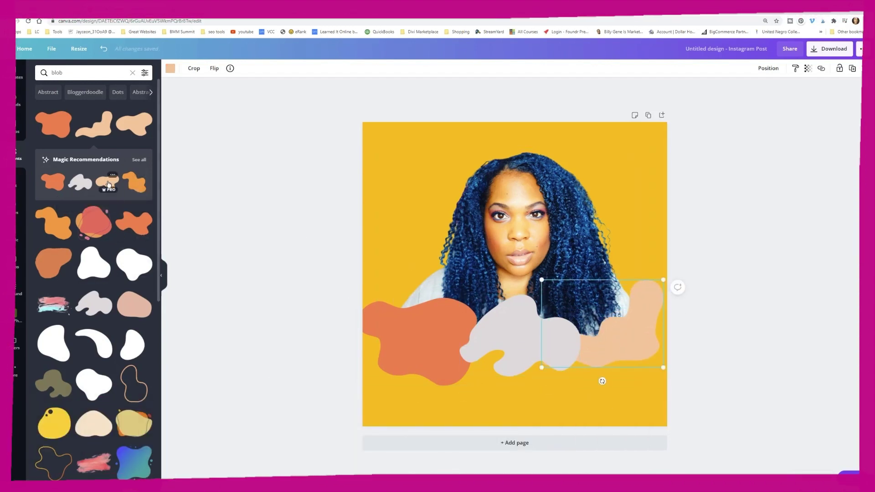
left_click_drag(591, 358, 577, 373)
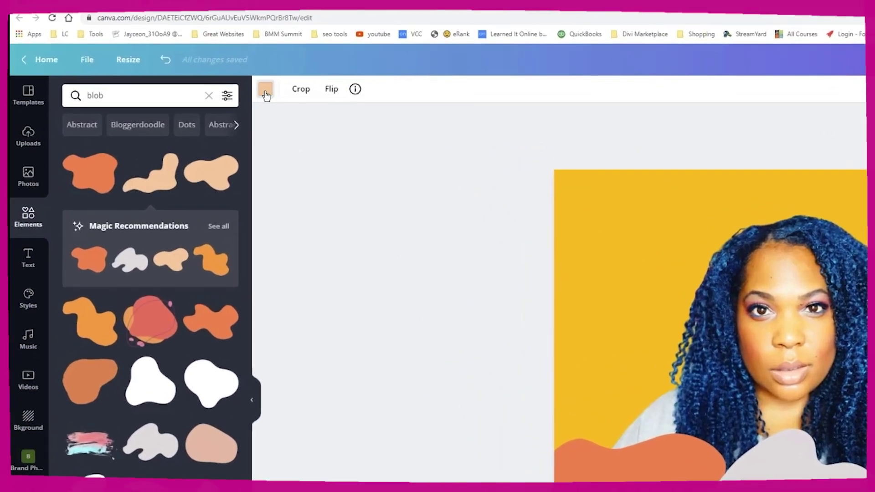
Recolour the rounded peach blob violet, the orange blob magenta and the stepped blob black, using the brand palette colours
left_click(266, 90)
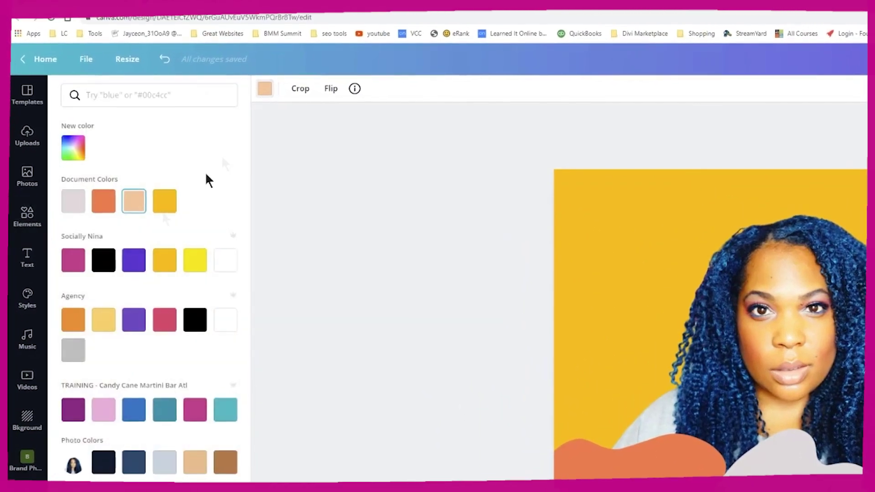
left_click(133, 256)
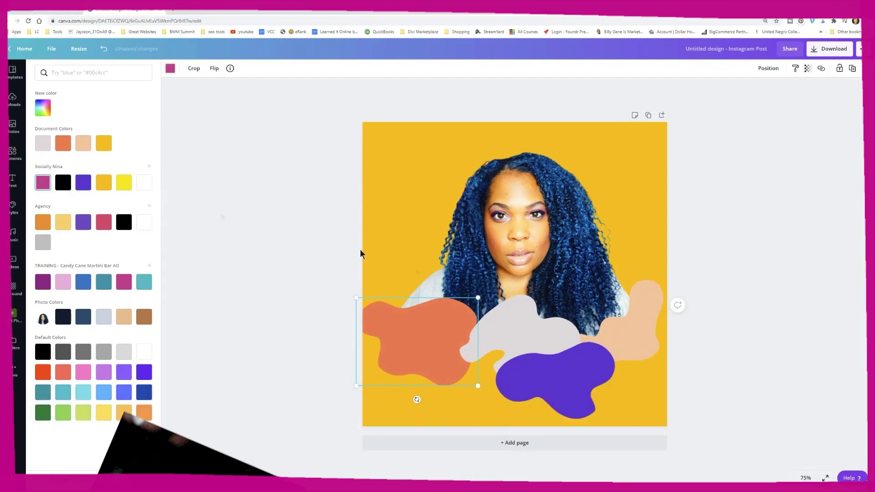
left_click(520, 318)
left_click(626, 324)
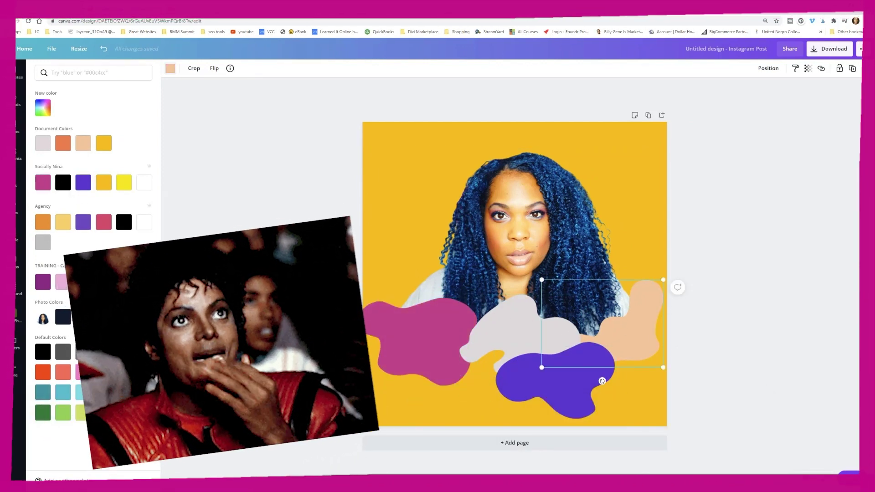
left_click(64, 182)
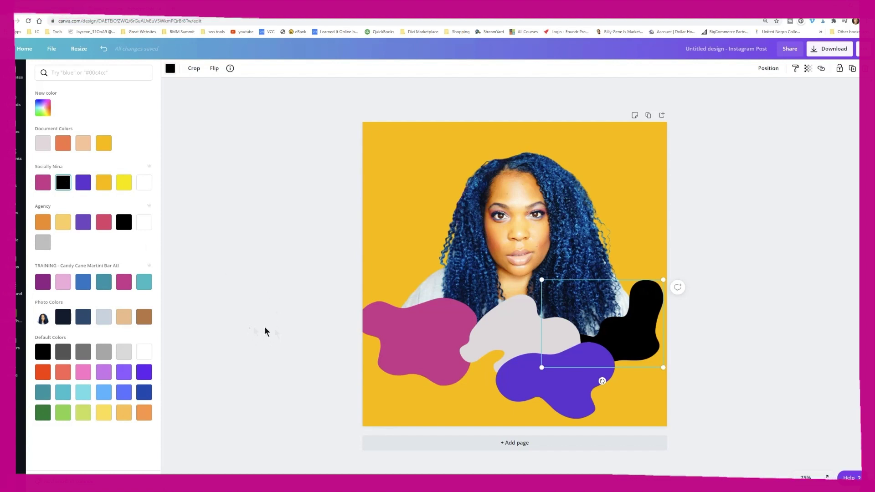
key("Escape")
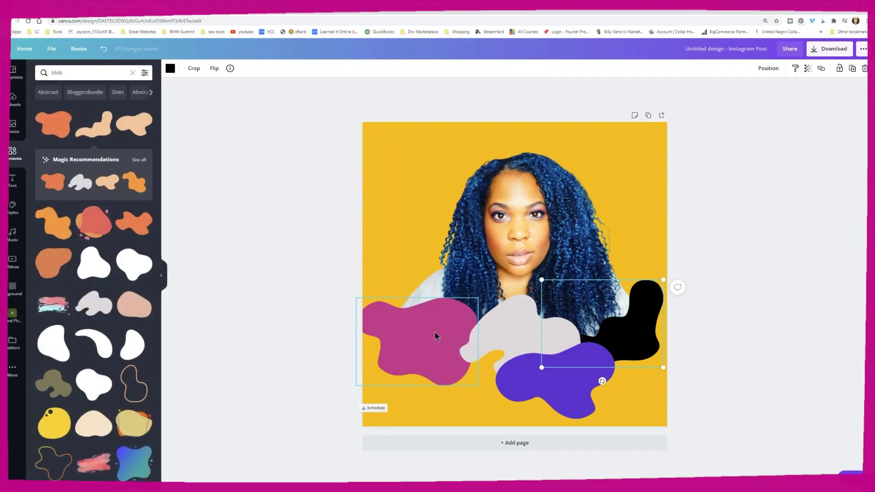
Undo the blob recolouring, all the blob additions and the portrait's move to the centre
key("ctrl+z")
key("ctrl+z")
key("ctrl+z")
key("ctrl+z")
key("ctrl+z")
key("ctrl+z")
key("ctrl+z")
key("ctrl+z")
key("ctrl+z")
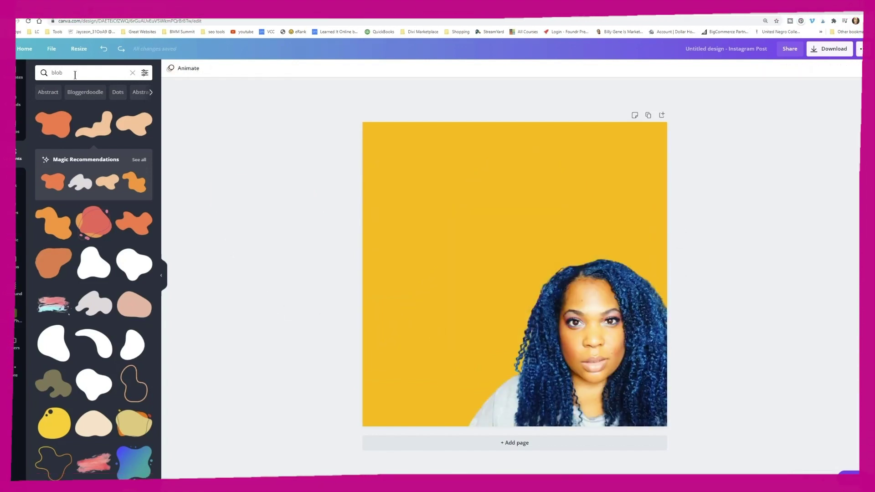
Filter the "blob" search to animated elements only
left_click(145, 77)
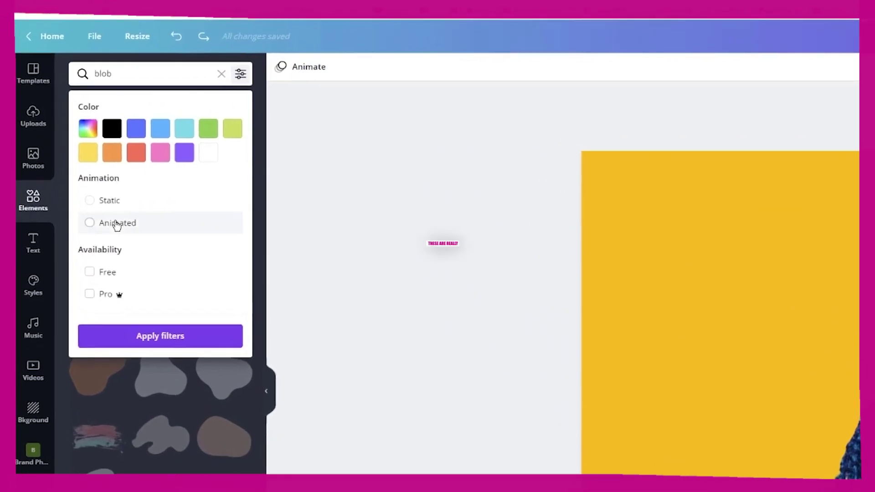
left_click(90, 224)
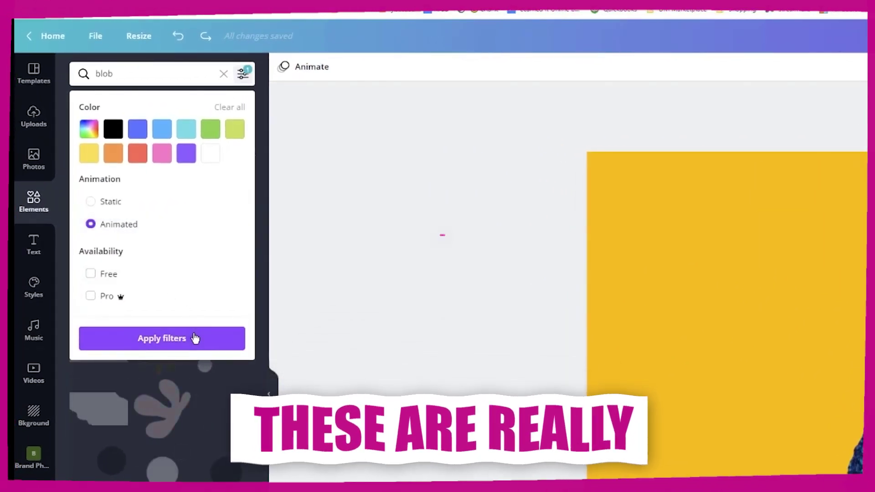
left_click(285, 350)
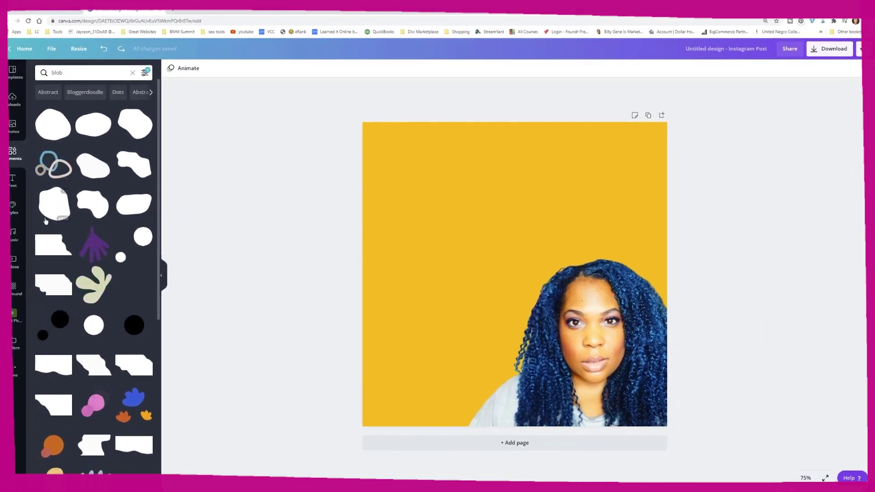
Add the white animated blob, move it over the page's upper-left corner and open its flip options
left_click(47, 205)
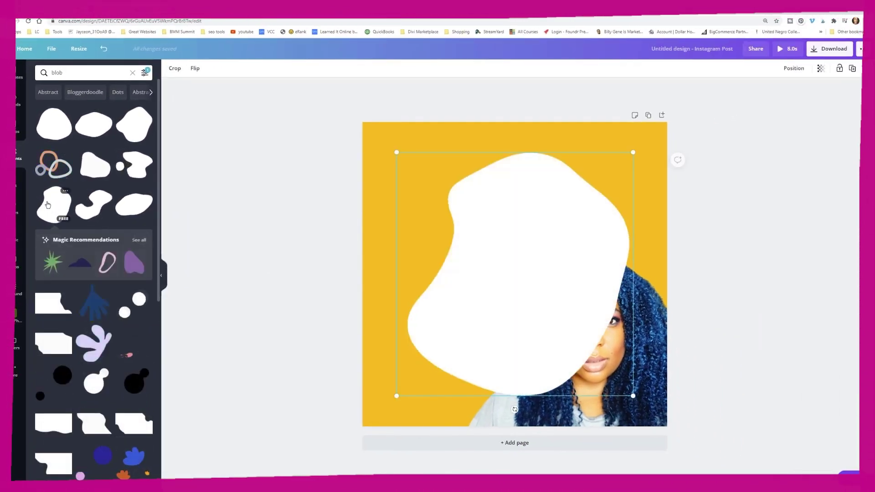
left_click_drag(494, 242, 440, 206)
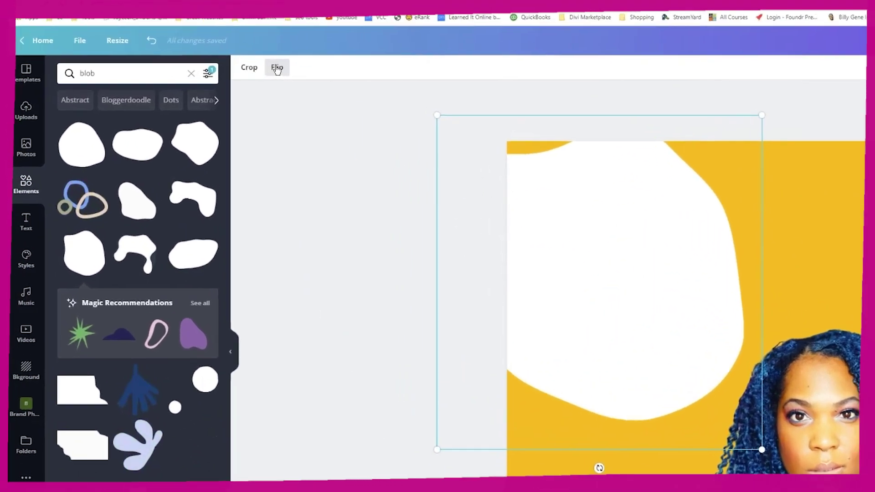
left_click(195, 68)
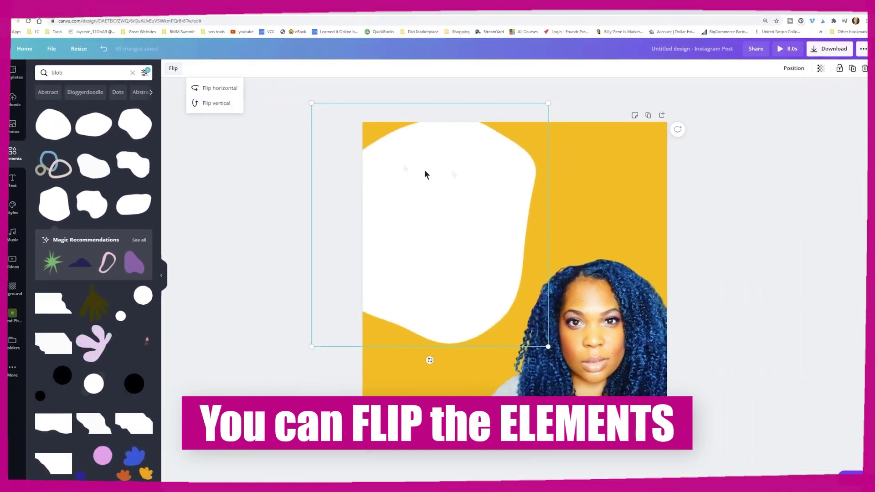
key("h")
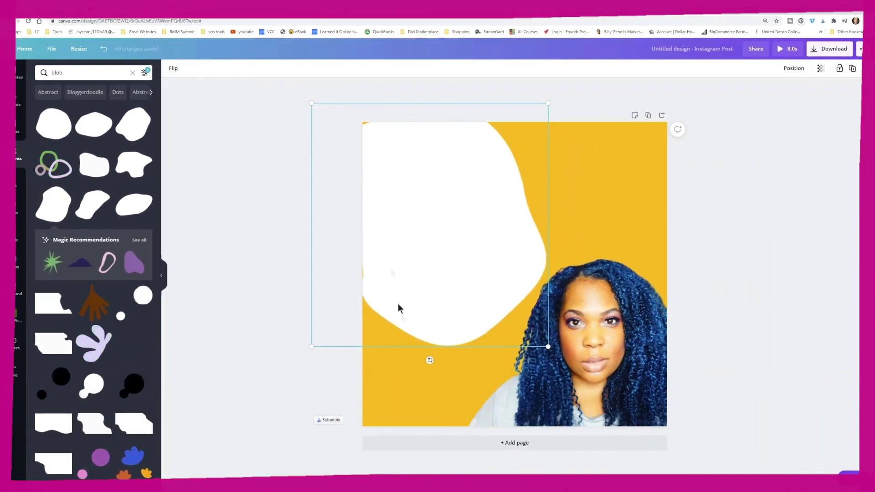
Rotate the white blob to about -25° and enlarge it to cover the page's upper-left area, extending past the page edges
left_click_drag(430, 360, 471, 360)
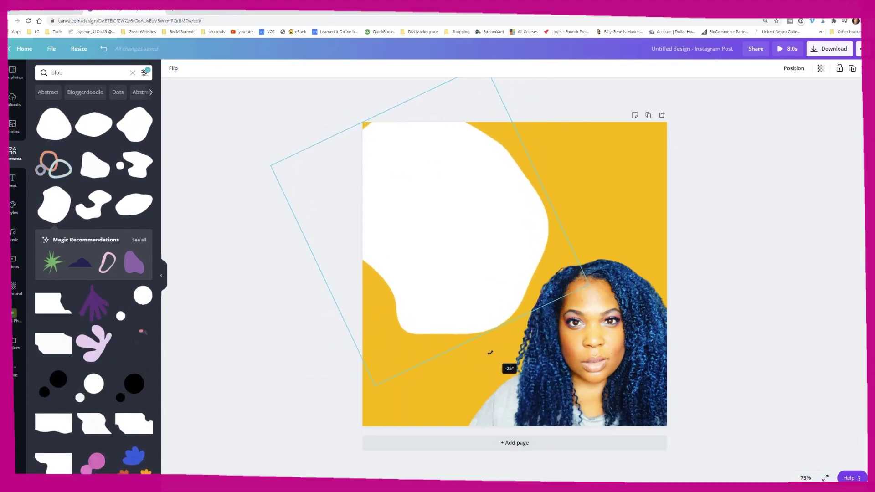
left_click_drag(432, 220, 404, 190)
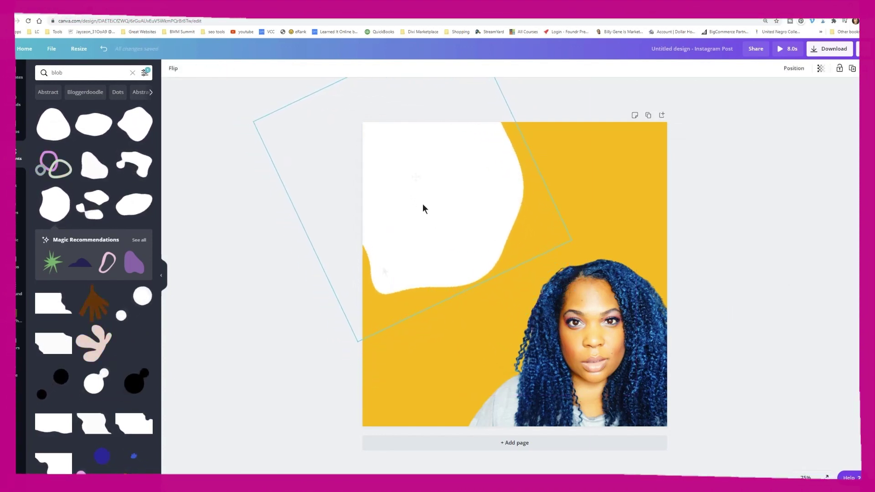
left_click_drag(360, 342, 326, 419)
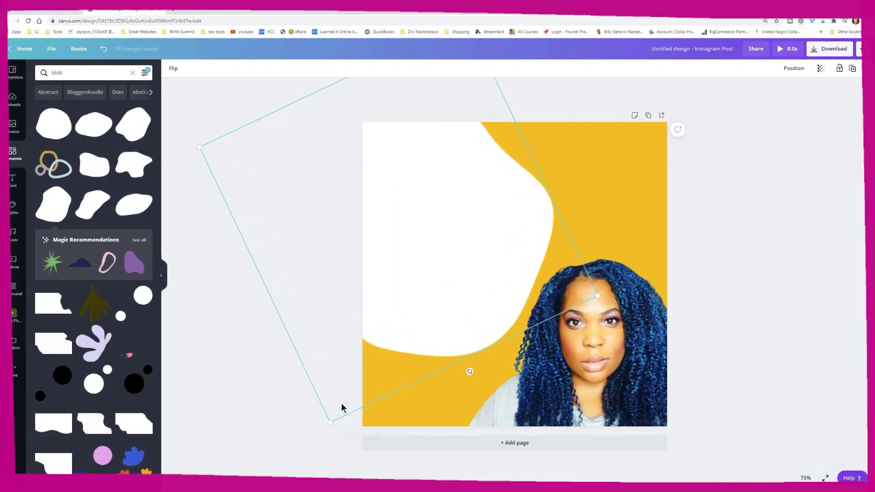
left_click(207, 348)
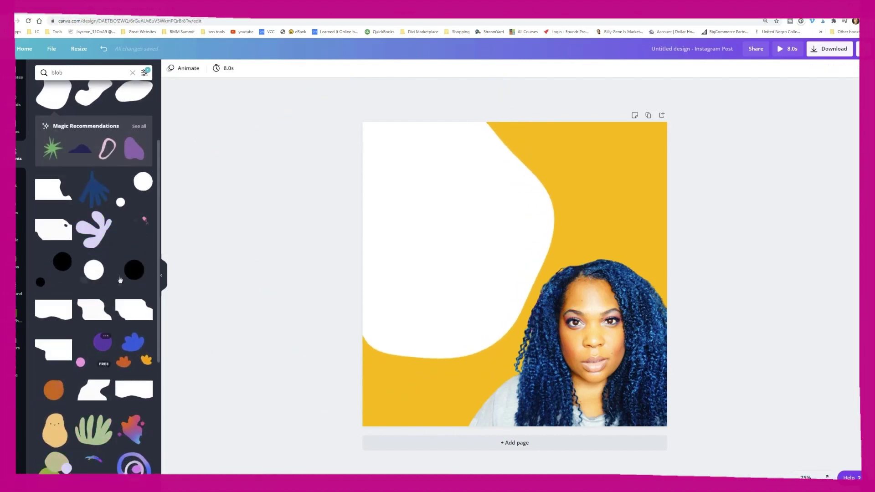
Add the animated black two-circle blob to the page and send it backward, one layer behind the white blob
left_click(55, 267)
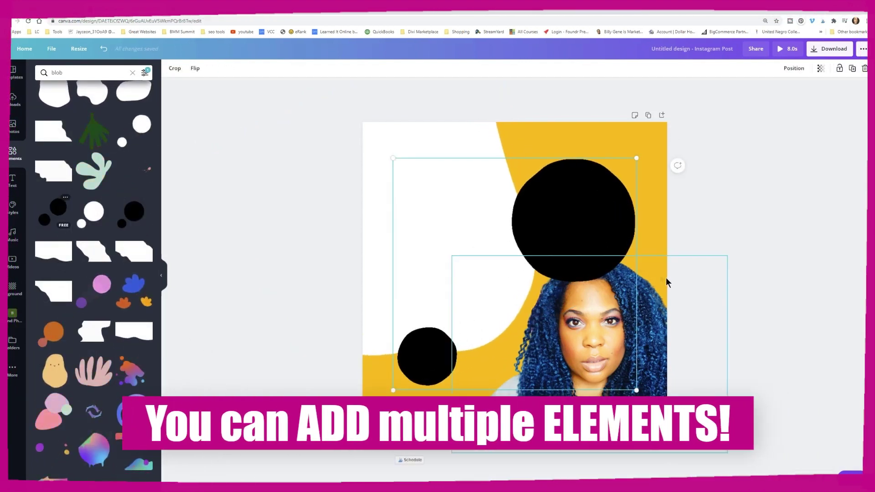
right_click(534, 230)
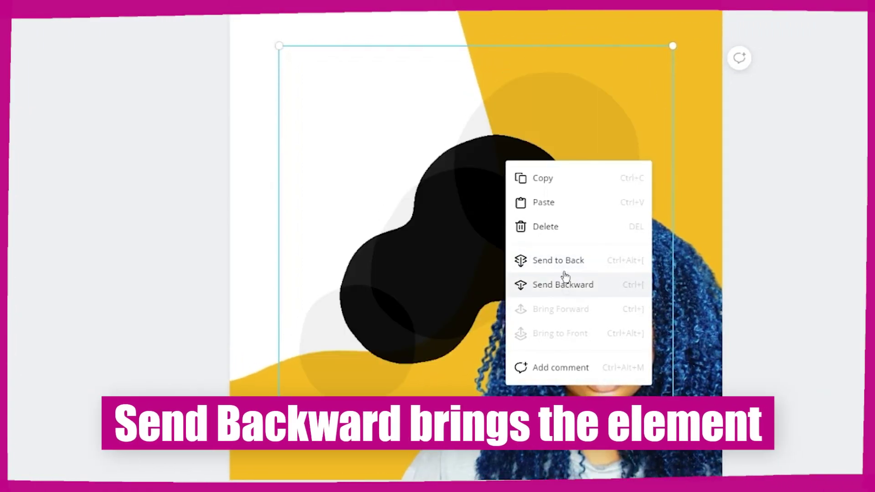
left_click(564, 267)
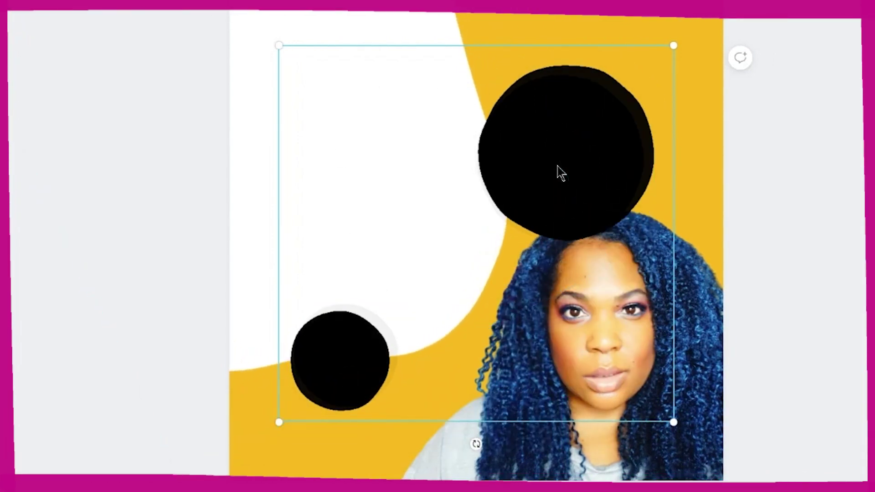
right_click(548, 162)
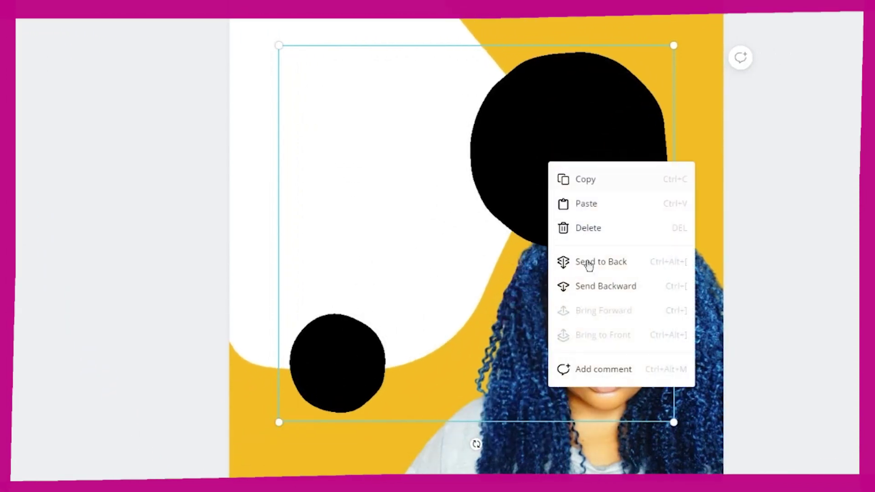
left_click(588, 263)
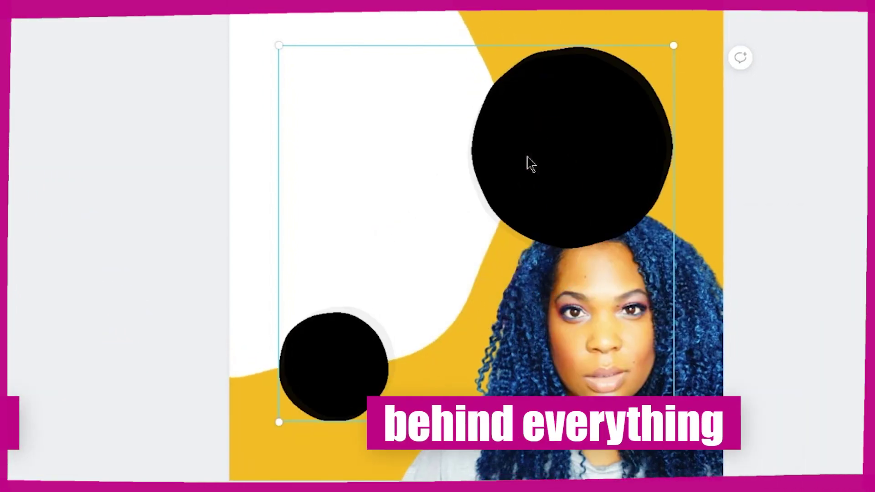
right_click(528, 160)
left_click(551, 283)
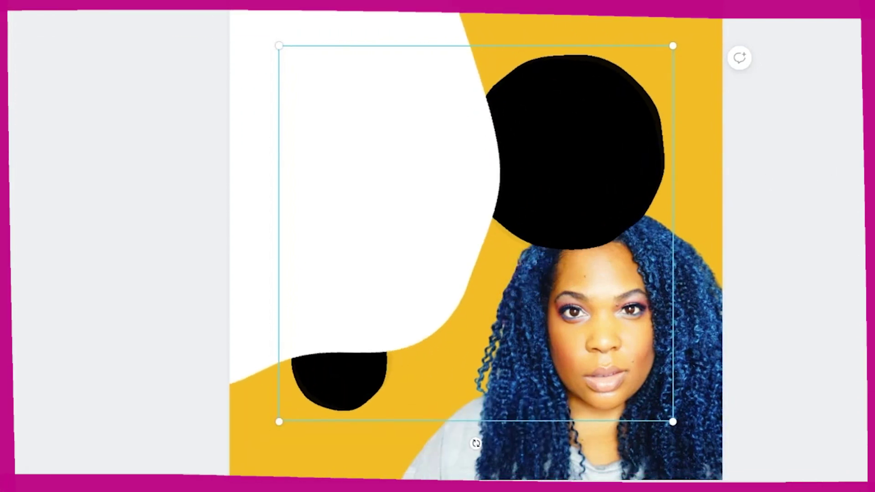
Send the white blob to the back and bring the portrait forward, in front of the black circles
right_click(268, 29)
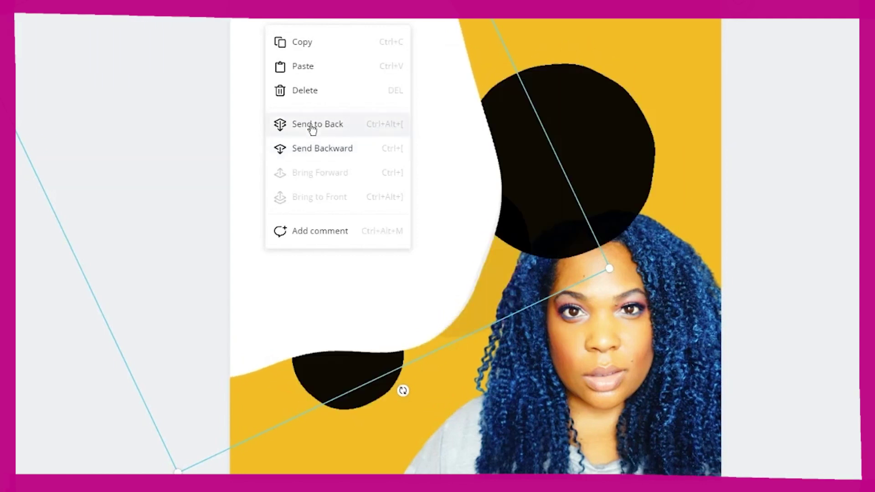
left_click(308, 129)
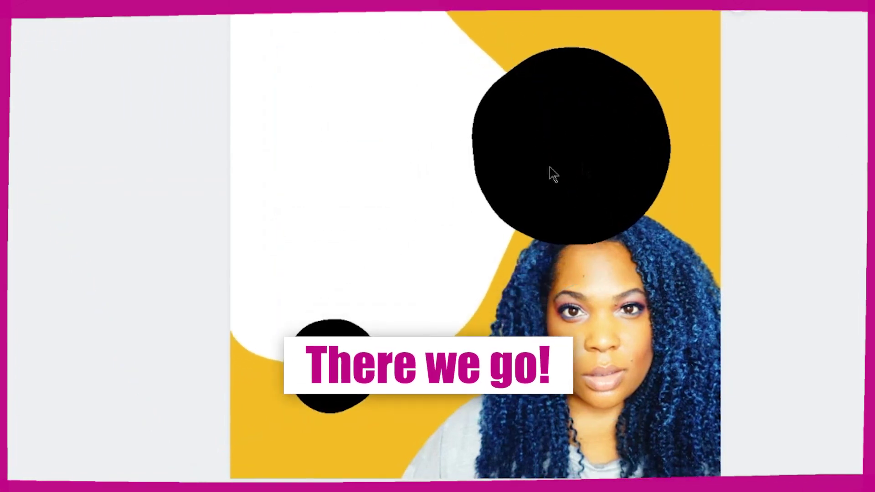
left_click(690, 452)
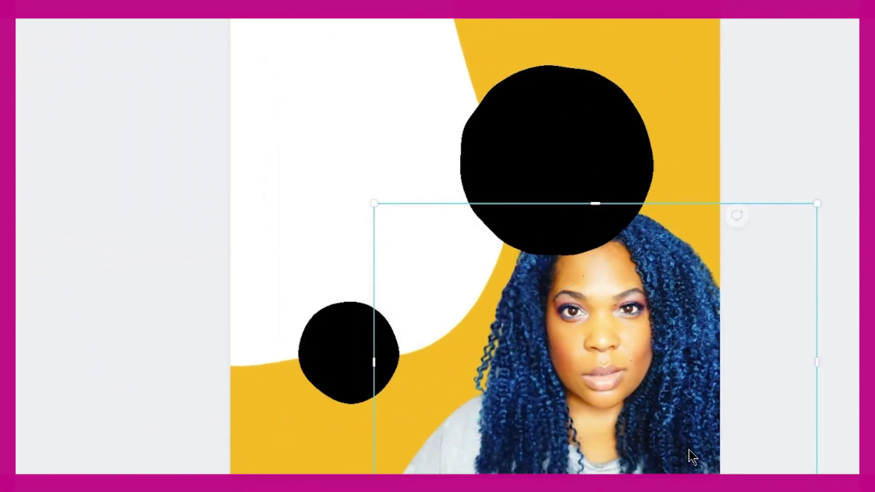
right_click(690, 451)
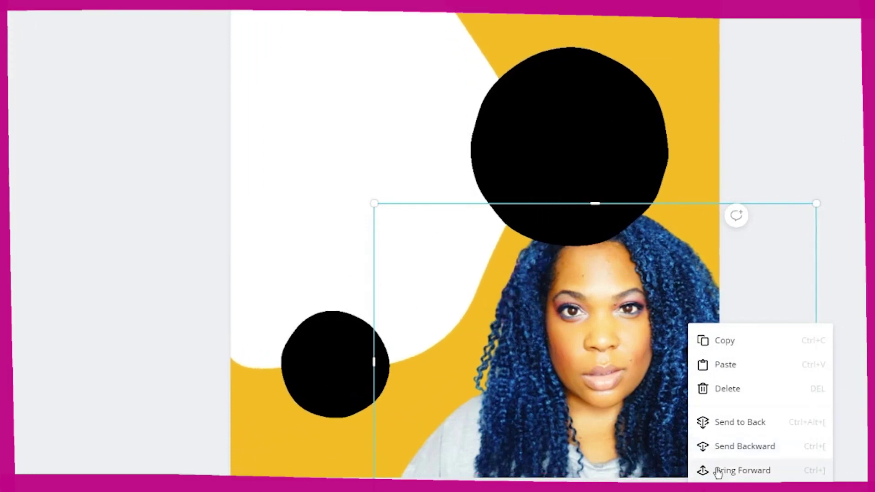
left_click(742, 471)
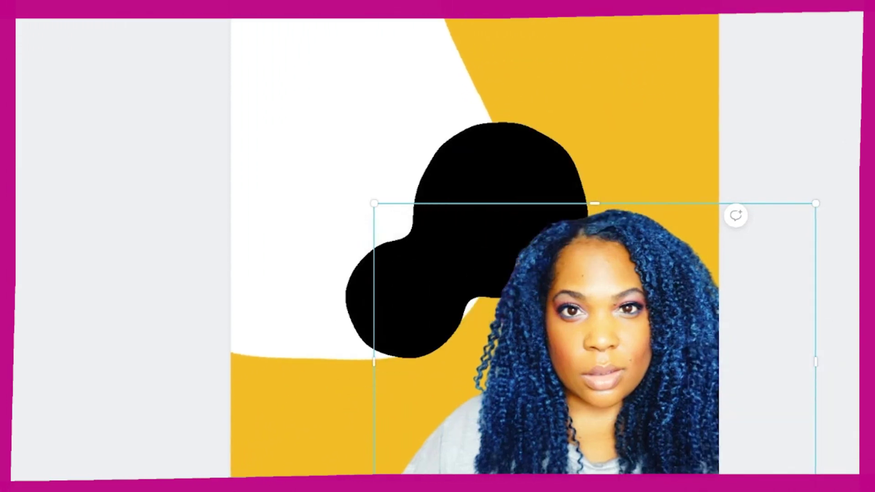
left_click(841, 109)
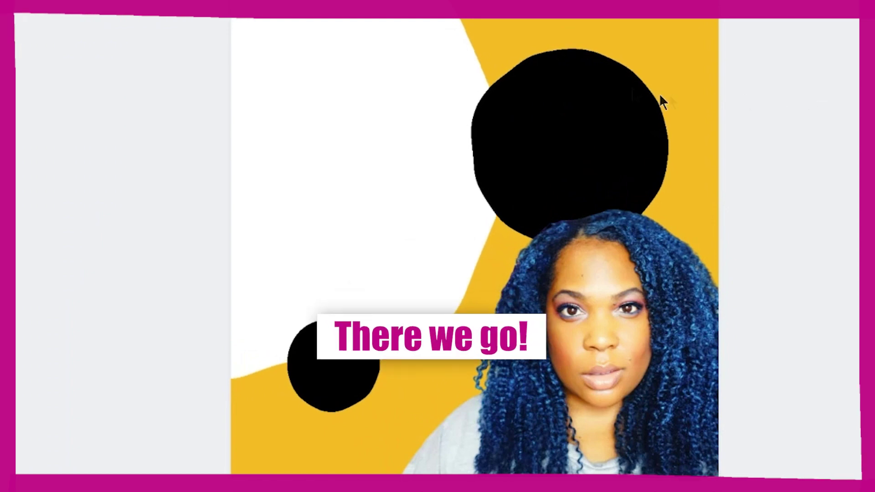
Enlarge the black two-circle blob so it spans nearly the full width of the page, behind the portrait
left_click(515, 107)
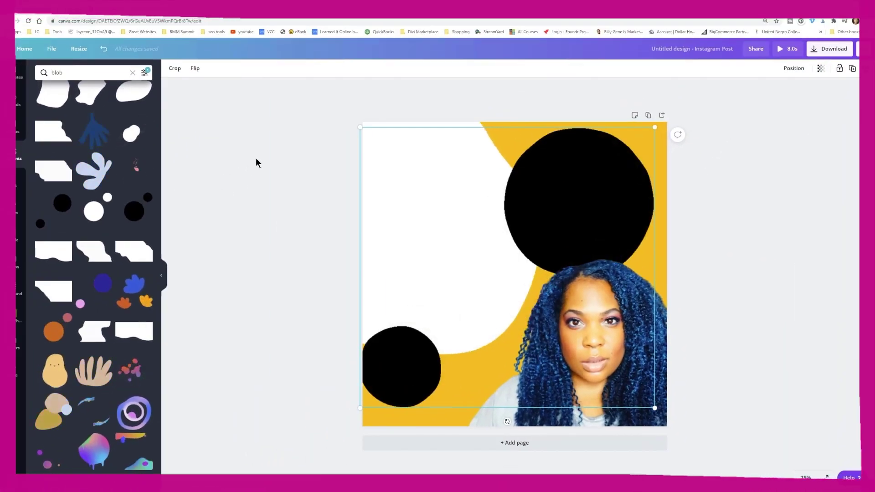
left_click(153, 108)
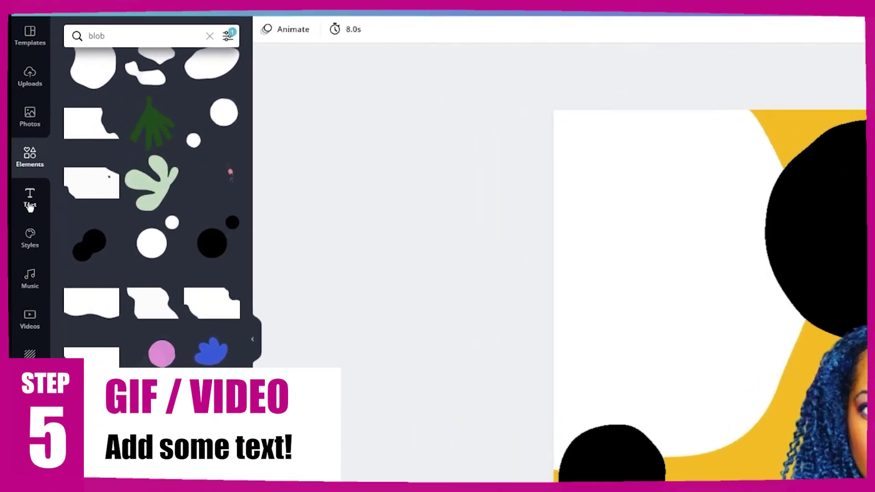
Add a heading to the page with the text "Canva Hidden Features"
left_click(25, 196)
left_click(105, 100)
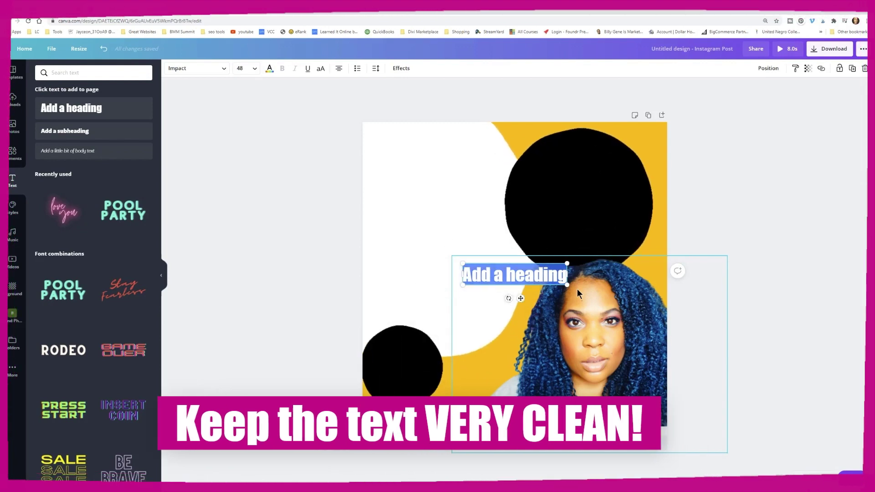
type("Can")
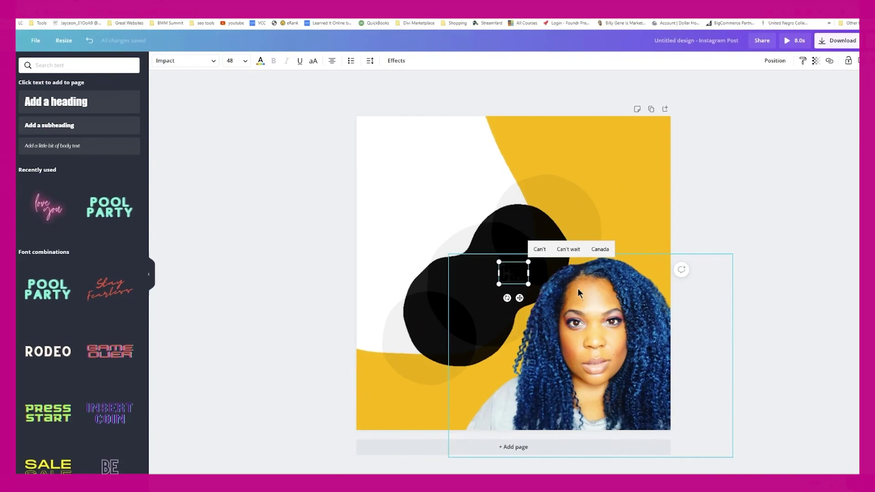
type("va Hidden Fe")
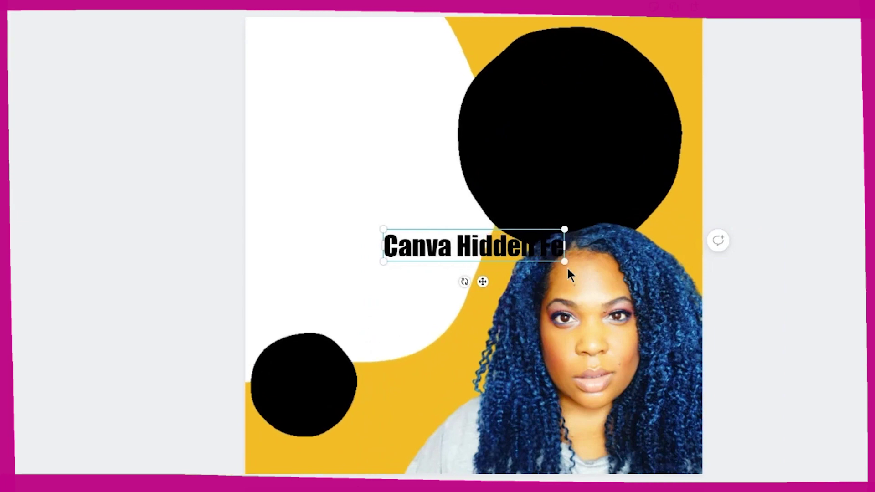
type("atures")
left_click(734, 221)
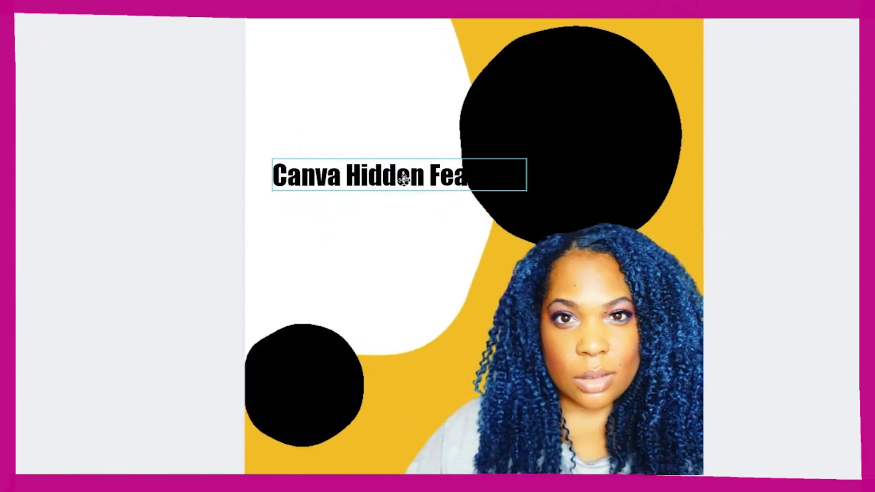
Place the heading over the white blob above the small black circle and size it to about 592 × 75
left_click_drag(523, 192, 725, 202)
mouse_move(353, 206)
left_mouse_down()
mouse_move(355, 222)
mouse_move(350, 201)
left_mouse_up()
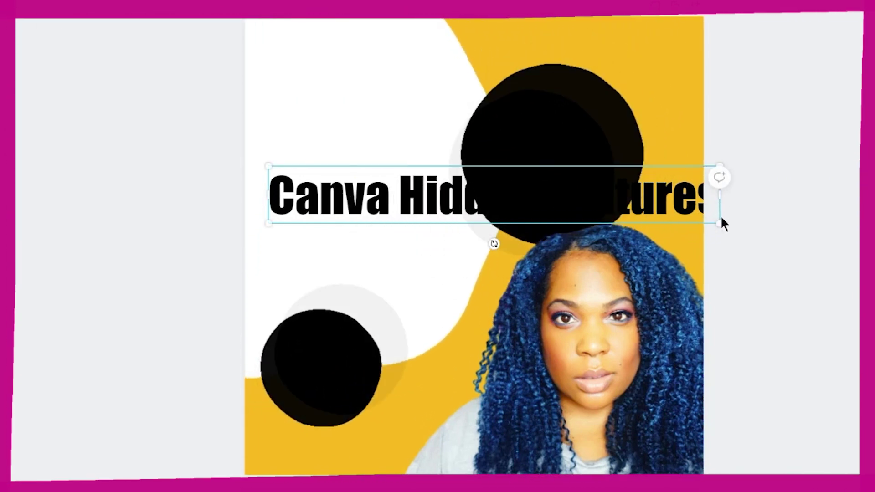
left_click_drag(588, 209, 517, 208)
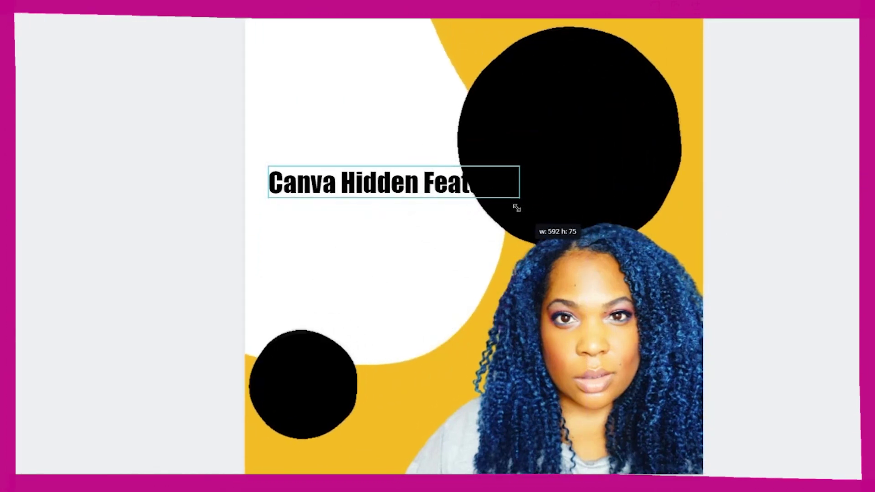
left_click(624, 142)
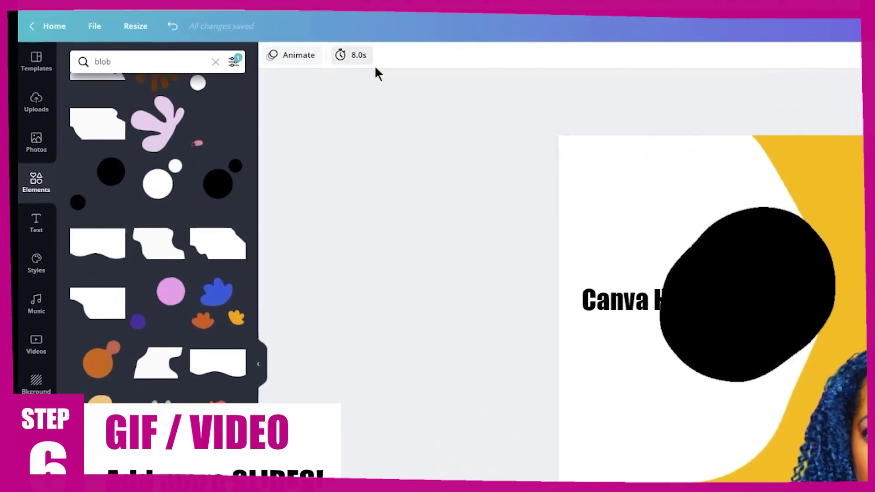
Set the page's timing to 0.7 s
left_click(359, 62)
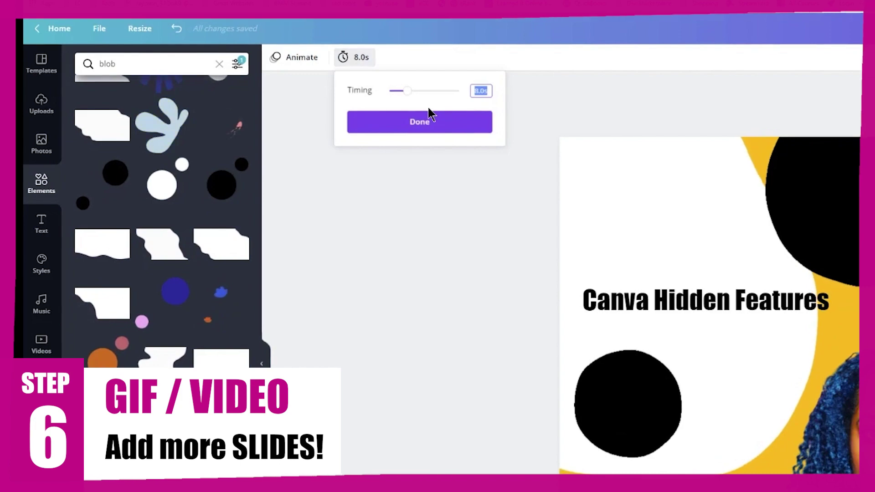
left_click_drag(414, 94, 389, 90)
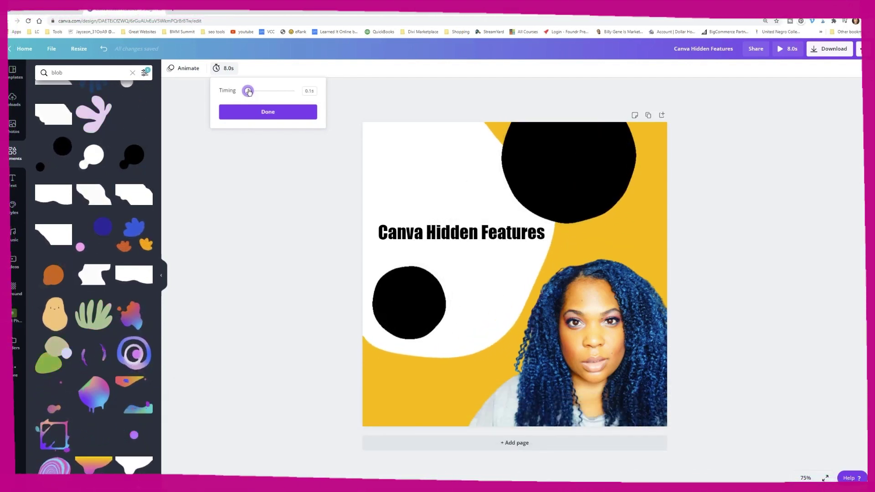
left_click(265, 112)
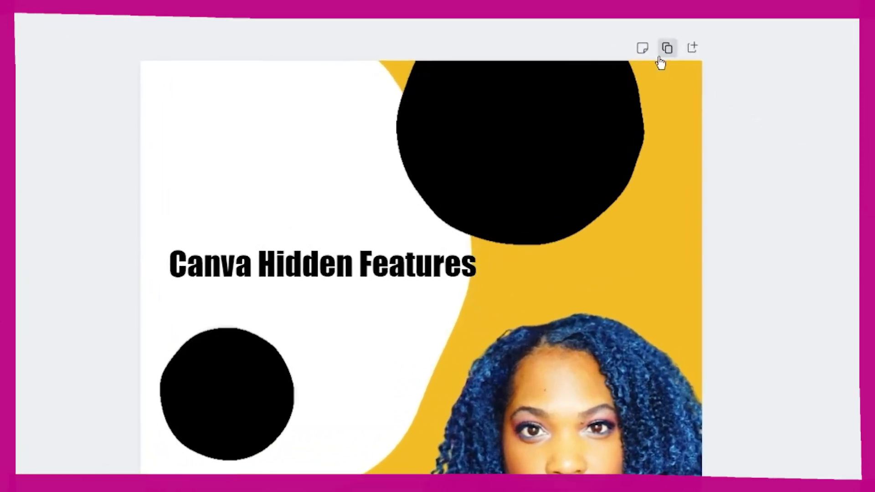
Duplicate the page twice so the design has three identical pages
left_click(659, 53)
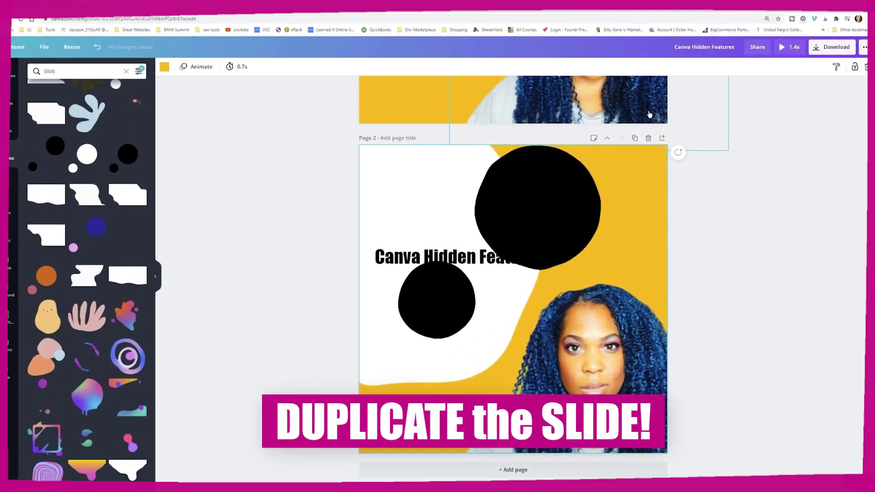
scroll(661, 312, "up", 4)
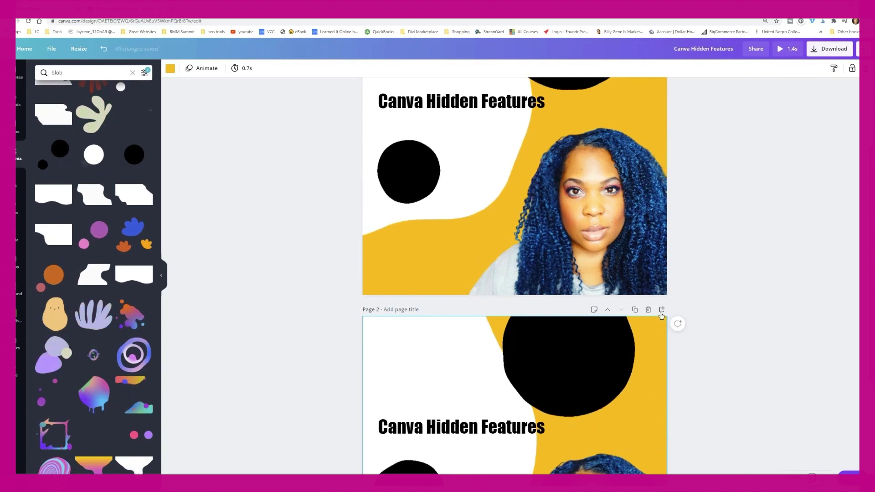
left_click(633, 310)
Rotate the portrait on page 2 to about -29°
left_click(604, 199)
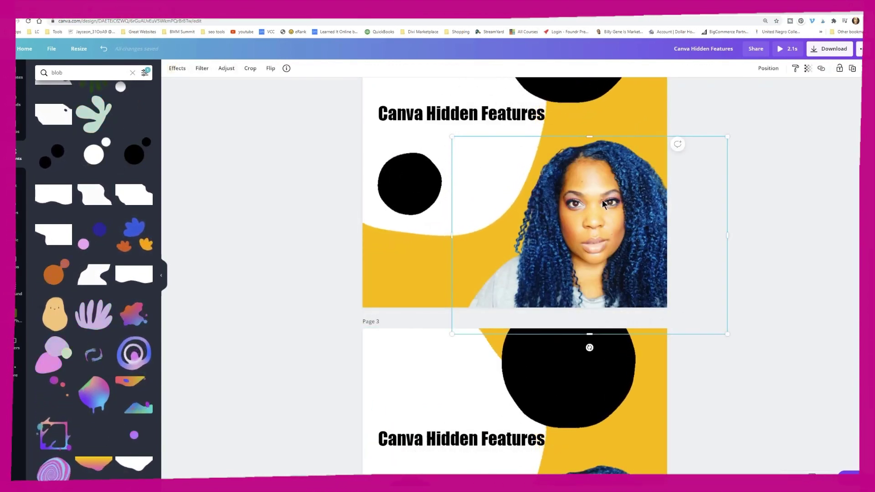
left_click_drag(589, 347, 652, 348)
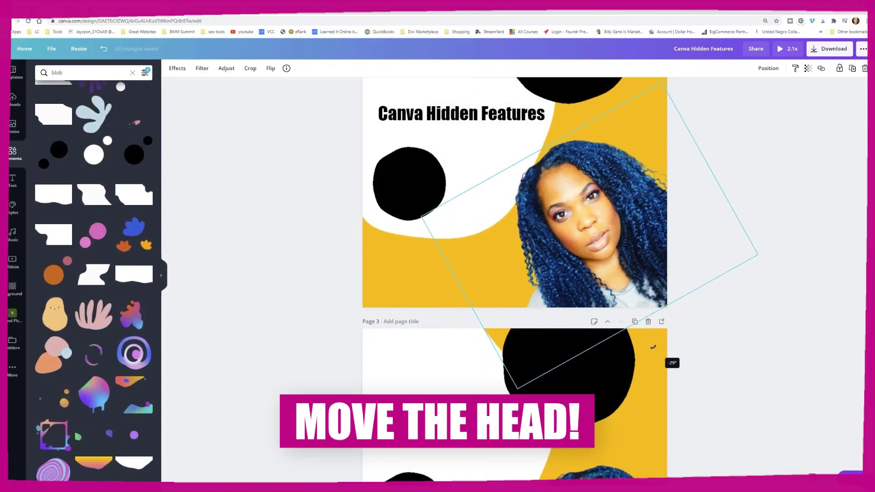
left_click(735, 420)
Duplicate the last page until the design has five pages, and tilt the portrait on page 3 slightly clockwise
scroll(711, 379, "down", 4)
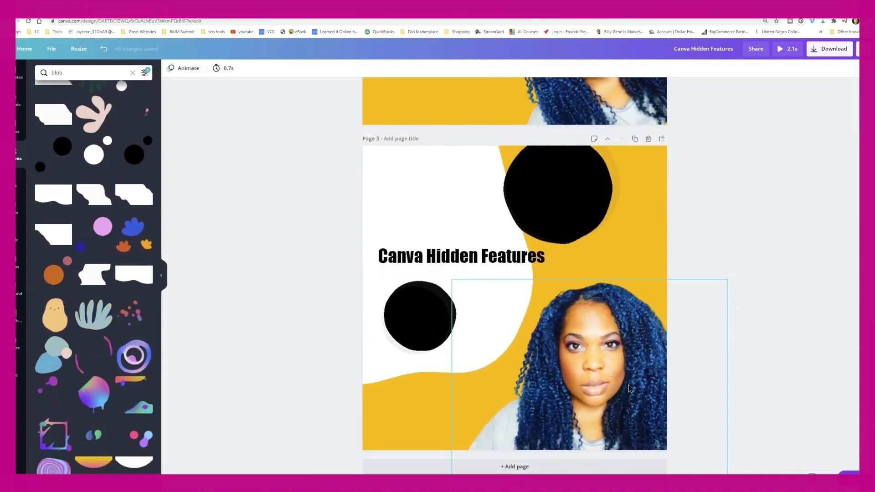
left_click(629, 384)
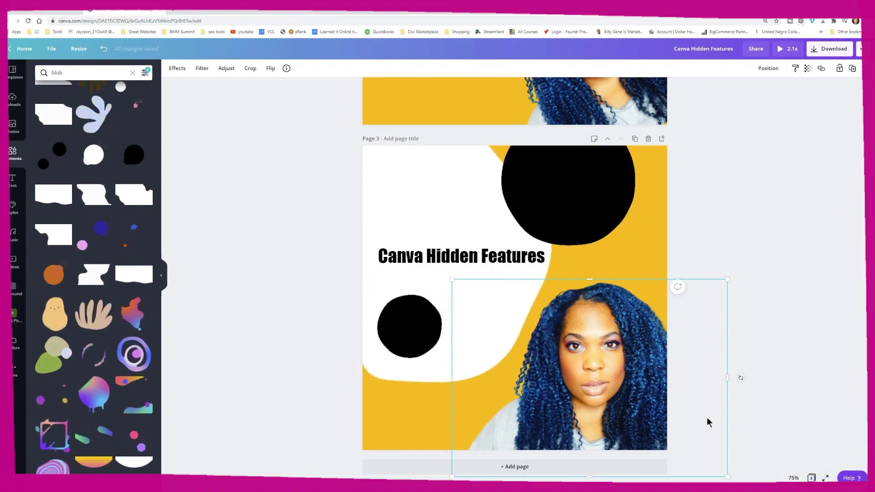
left_click(805, 368)
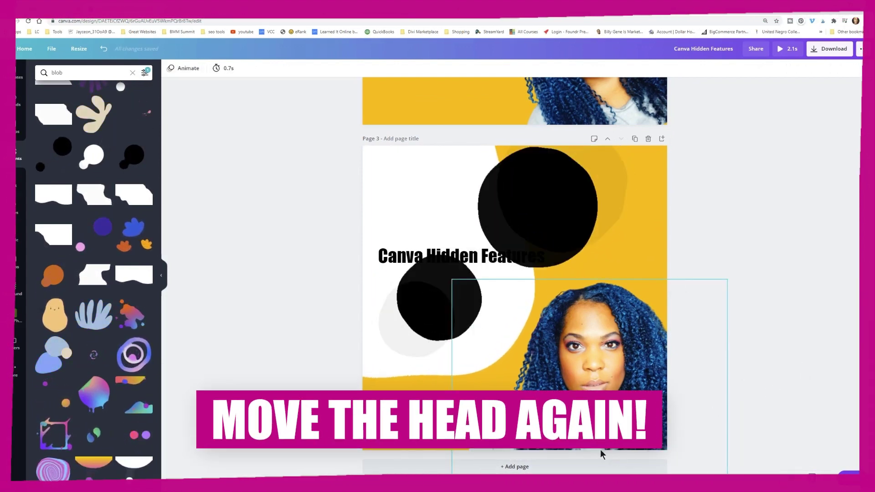
left_click(637, 140)
left_click_drag(586, 176, 654, 192)
scroll(624, 394, "down", 3)
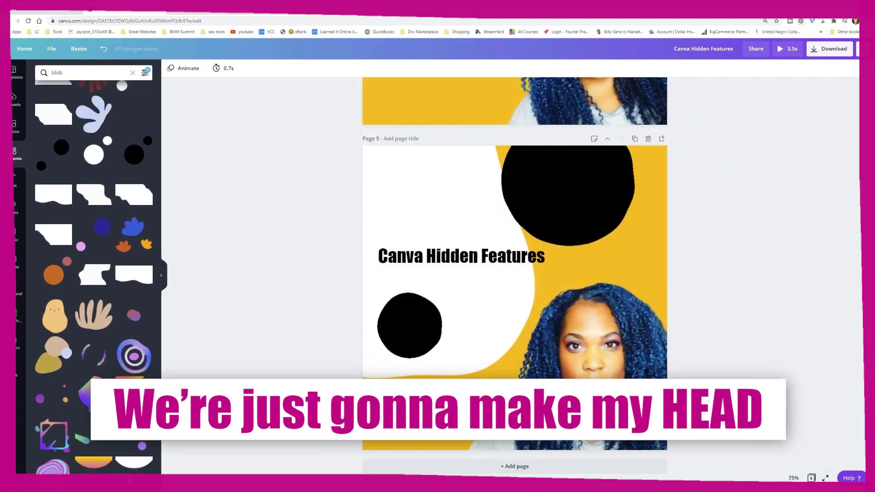
Tilt the portrait on page 4 slightly counterclockwise
left_click(641, 376)
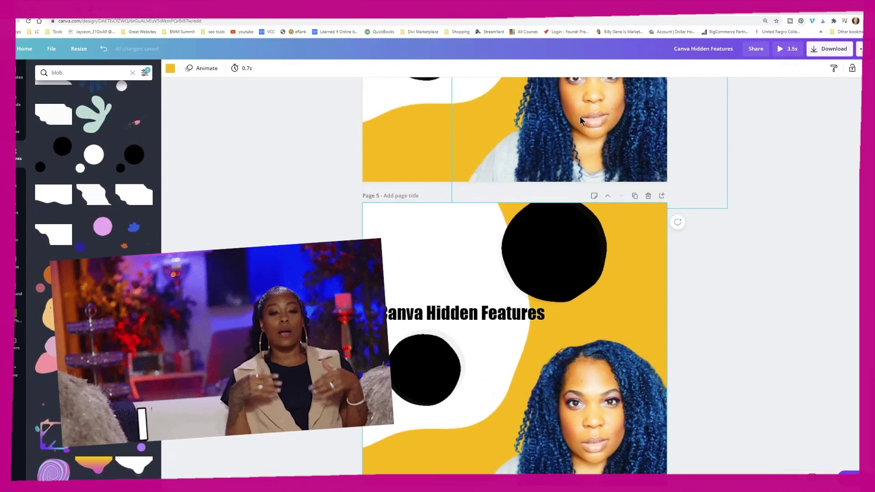
left_click(580, 116)
scroll(739, 260, "up", 3)
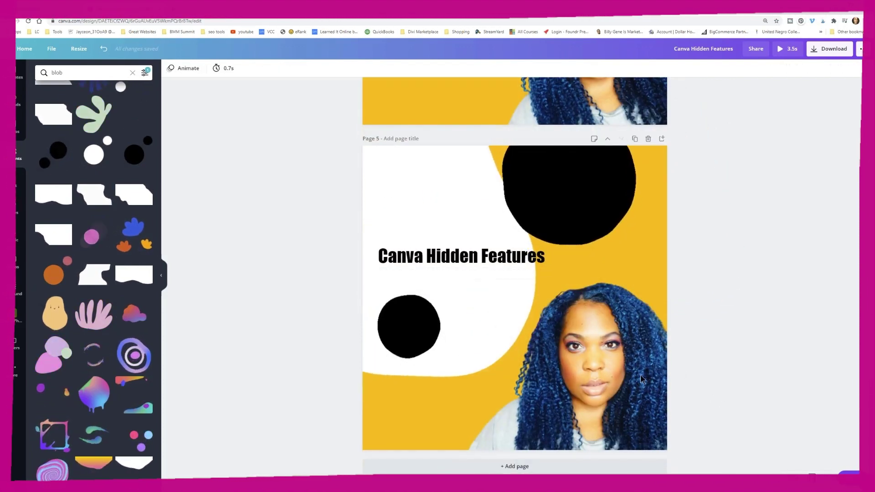
Add pages 6 and 7 by duplicating the last page, and tilt the portrait on page 5 slightly counterclockwise
left_click(724, 385)
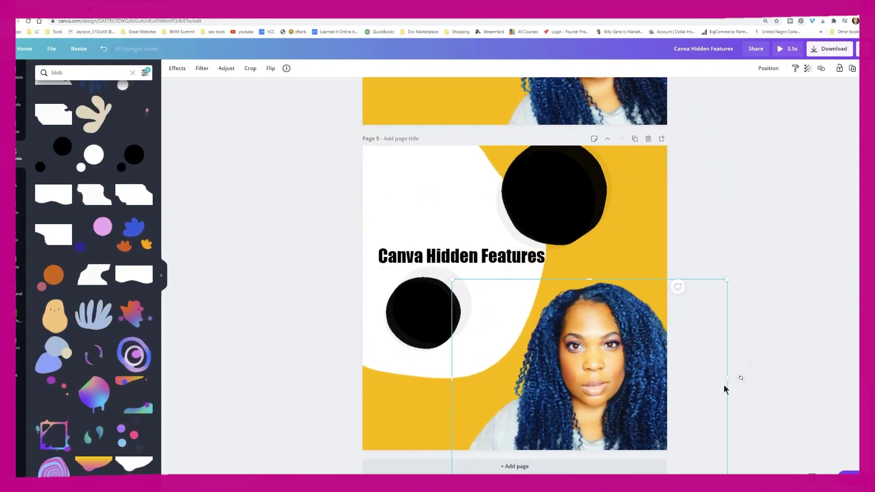
left_click(635, 138)
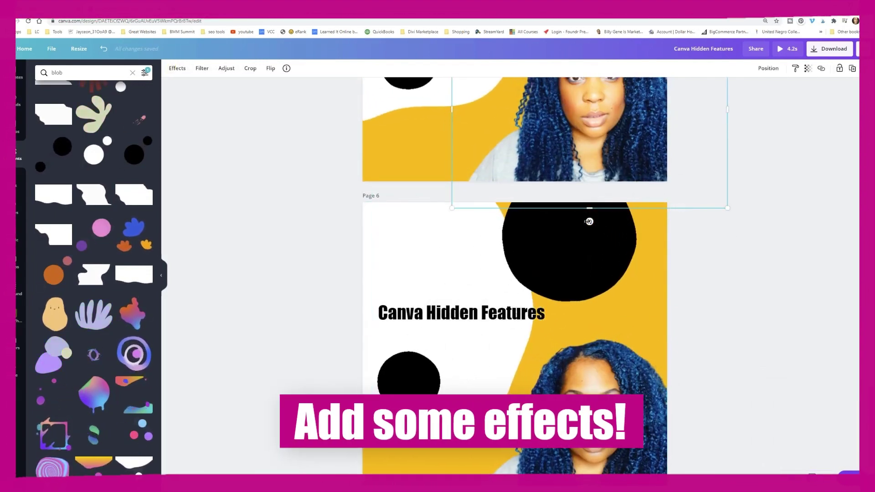
left_click_drag(590, 222, 612, 227)
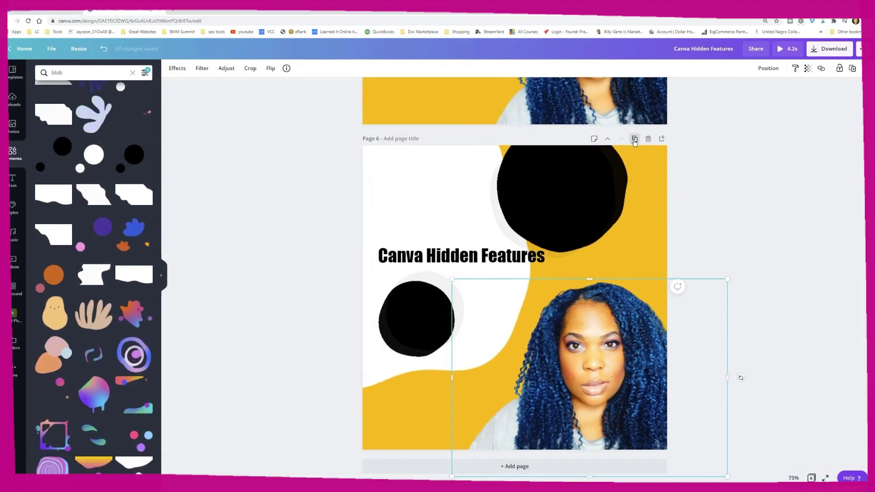
left_click(635, 139)
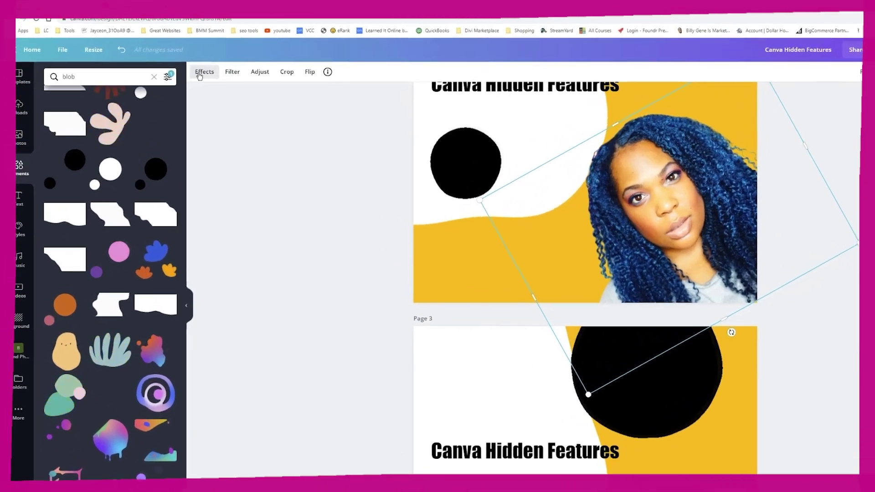
Apply the Glitch effect Split to the tilted portrait on page 2
left_click(177, 68)
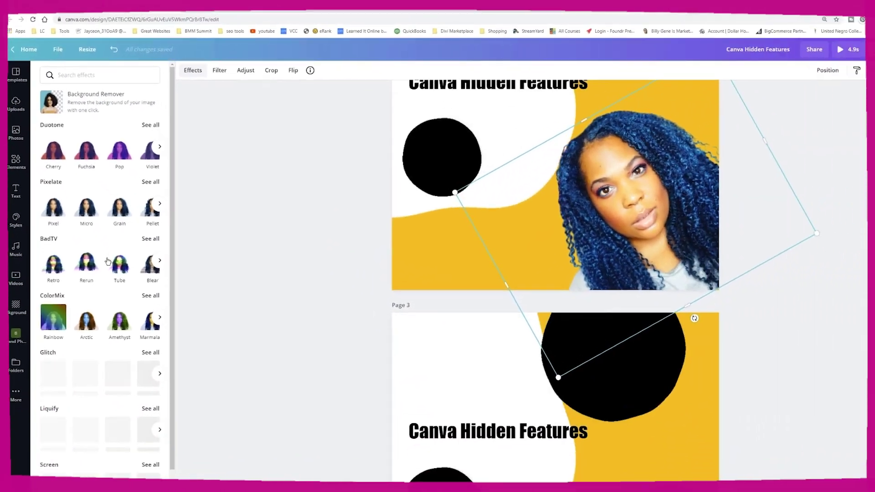
scroll(143, 341, "down", 2)
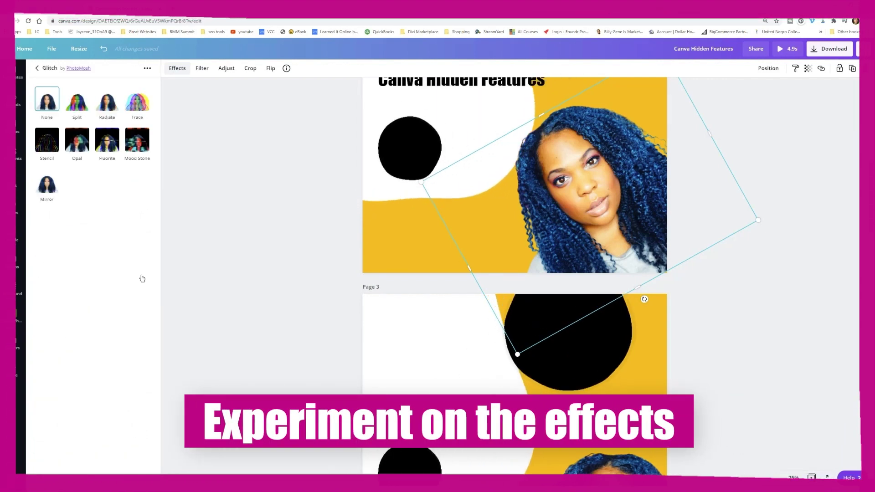
left_click(75, 101)
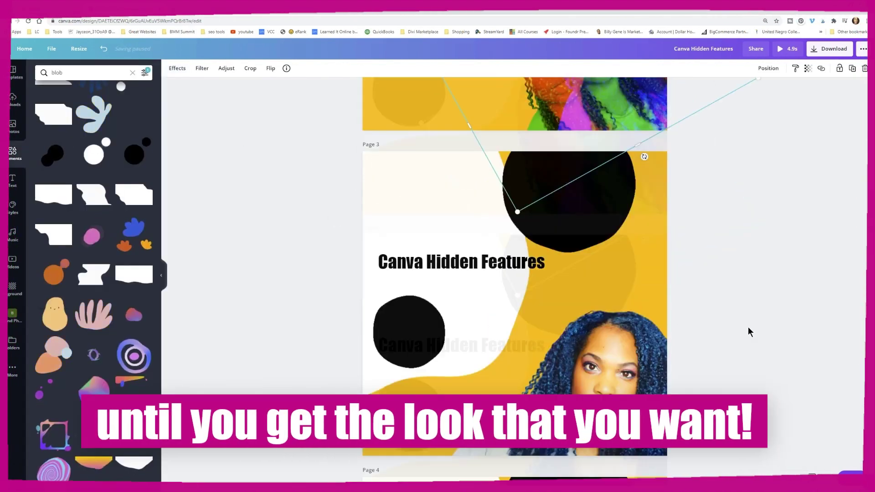
left_click(800, 333)
Apply the BadTV effect Tube to the tilted portrait on page 6
scroll(798, 333, "down", 5)
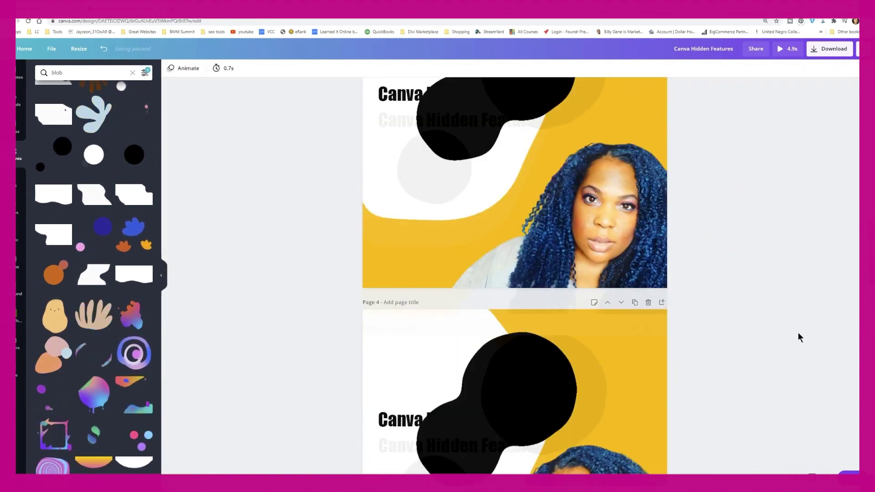
left_click(177, 68)
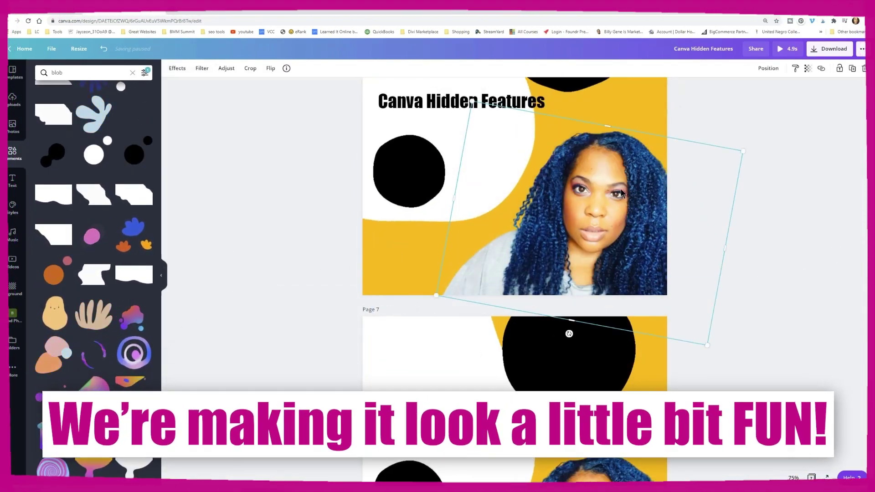
left_click(177, 68)
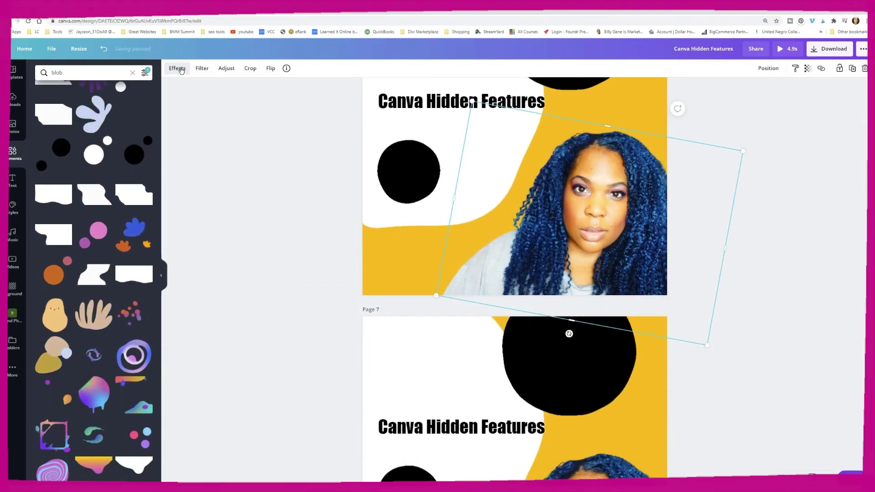
left_click(109, 247)
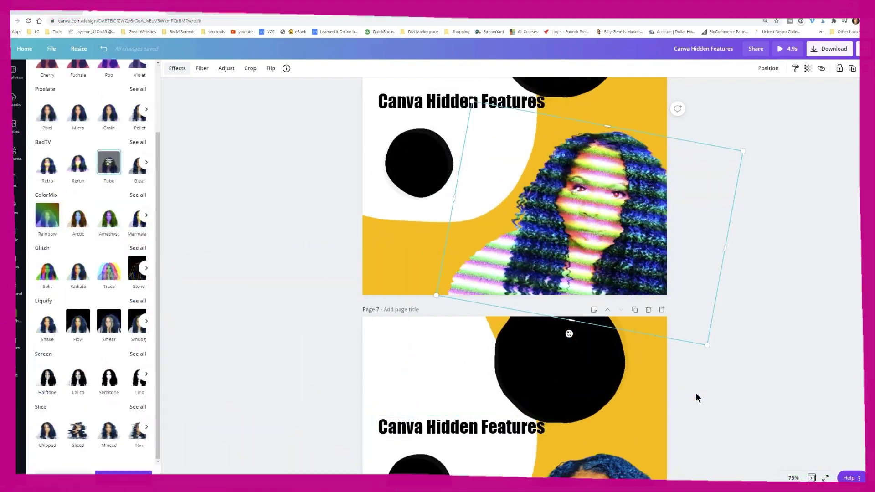
Play the preview of the whole animated design and close it
scroll(696, 392, "down", 5)
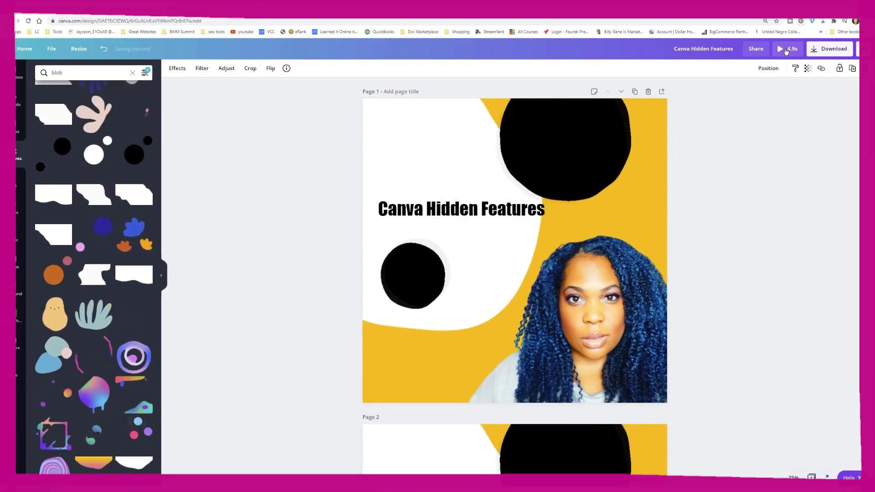
left_click(786, 49)
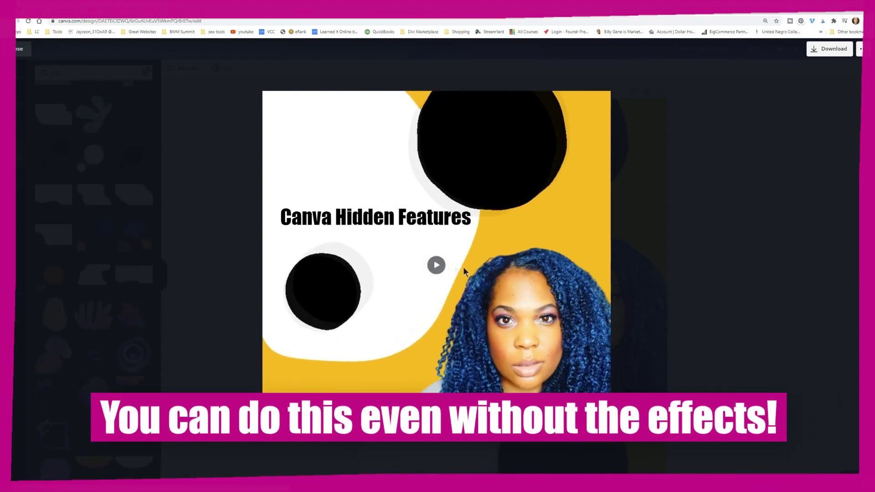
left_click(437, 267)
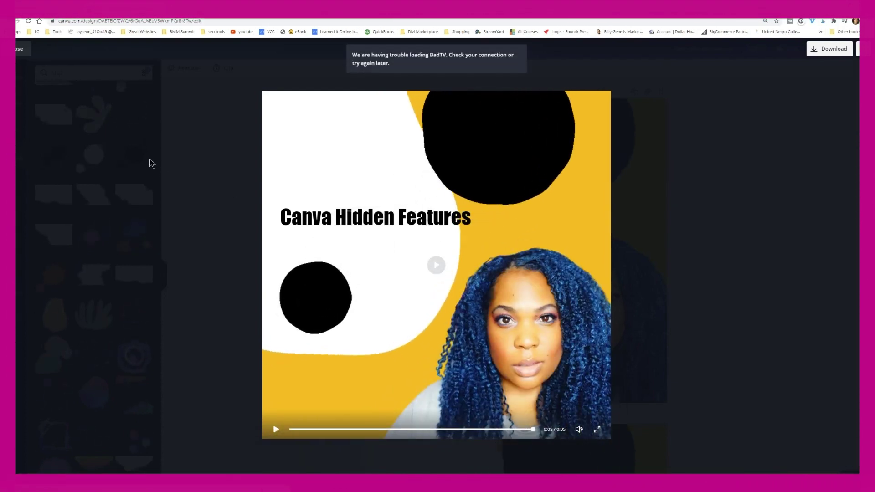
left_click(22, 48)
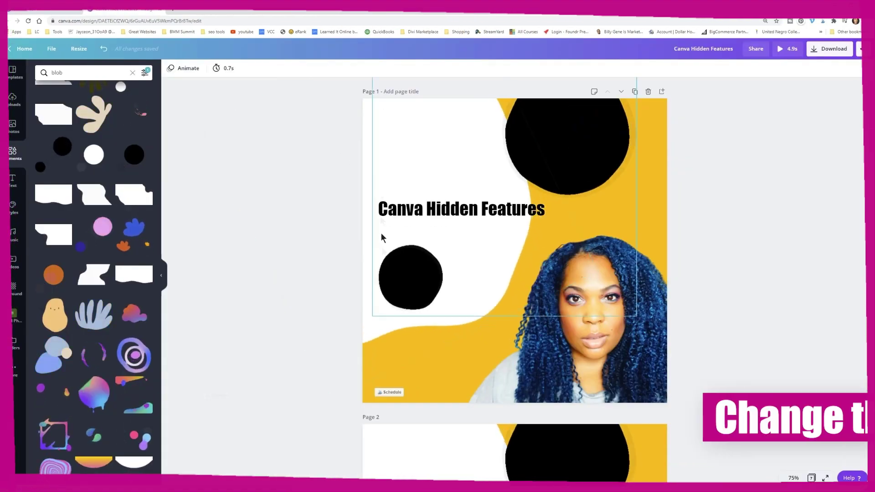
Show all pages as a grid, duplicate page 2 with the Split-effect portrait, and move the copy to position 5
left_click(392, 256)
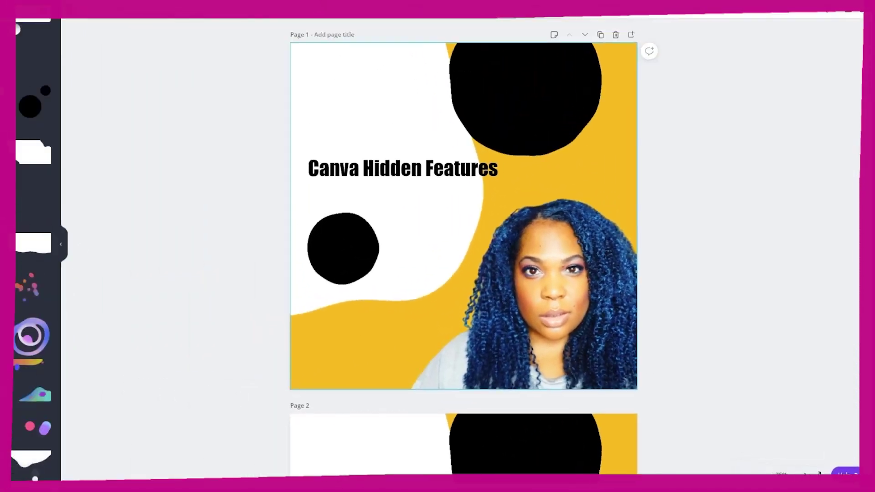
left_click(779, 470)
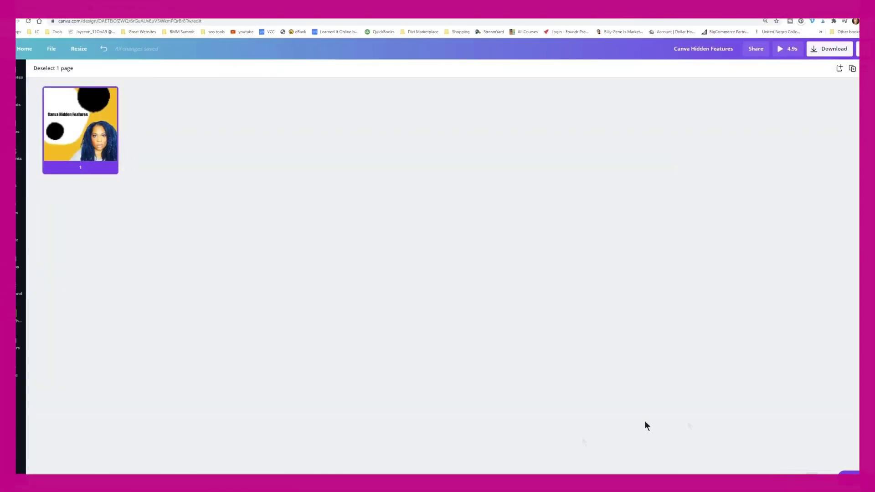
left_click(170, 130, "shift")
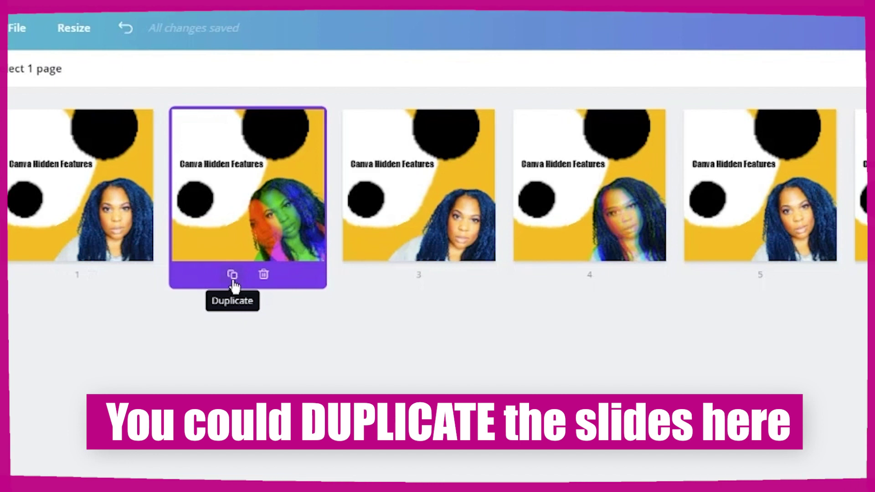
left_click(233, 279)
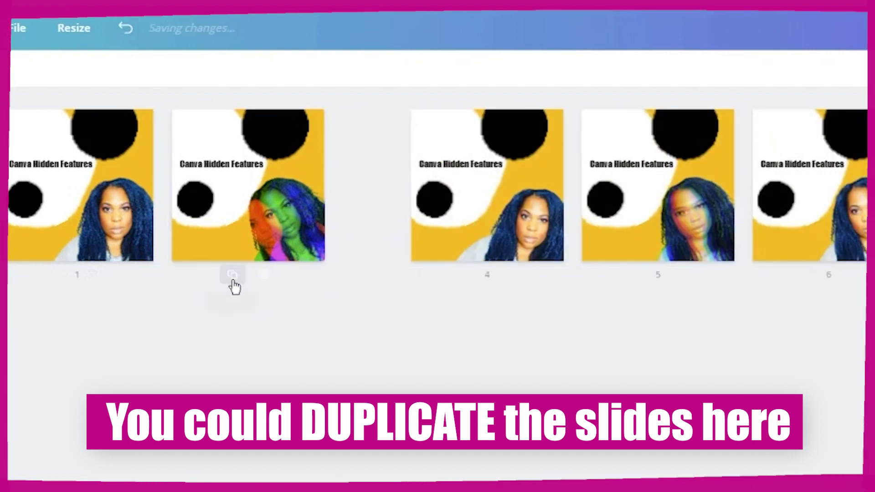
left_click_drag(275, 212, 742, 205)
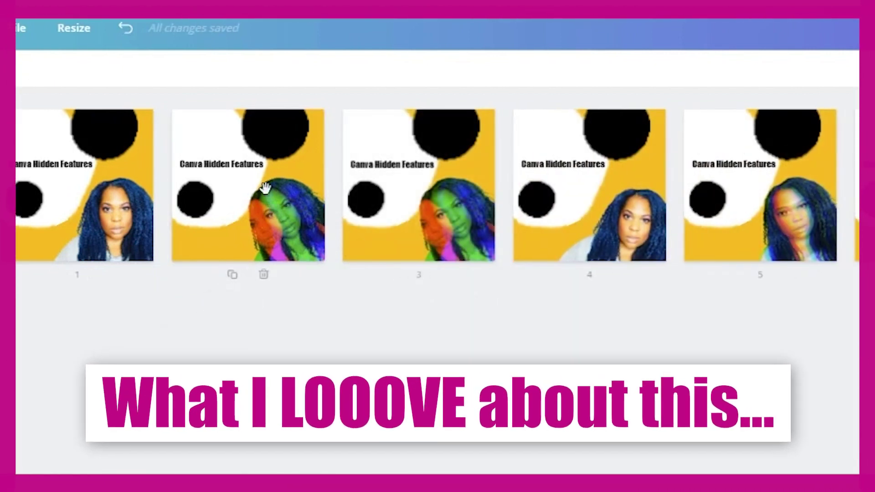
left_click_drag(635, 198, 734, 198)
left_click_drag(667, 196, 686, 236)
Duplicate page 4 with the glitch-treated portrait and move one of the two copies toward the end of the page order
mouse_move(418, 261)
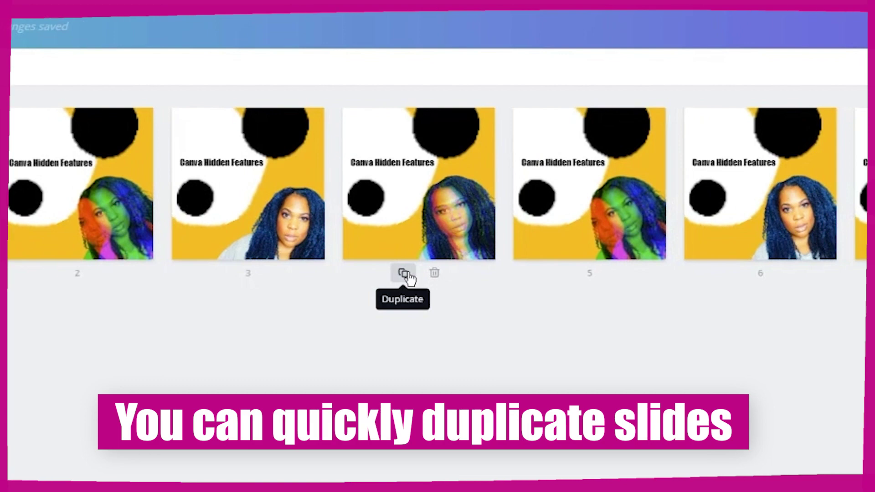
left_click(404, 274)
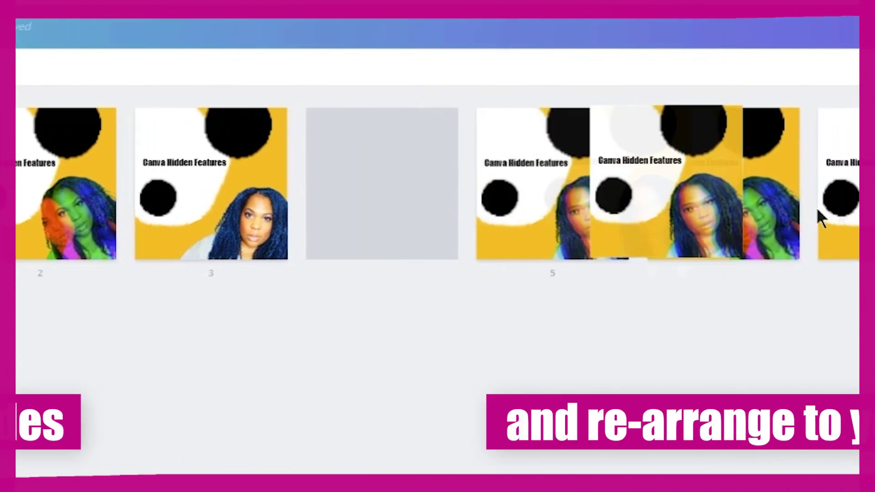
left_click_drag(817, 207, 624, 209)
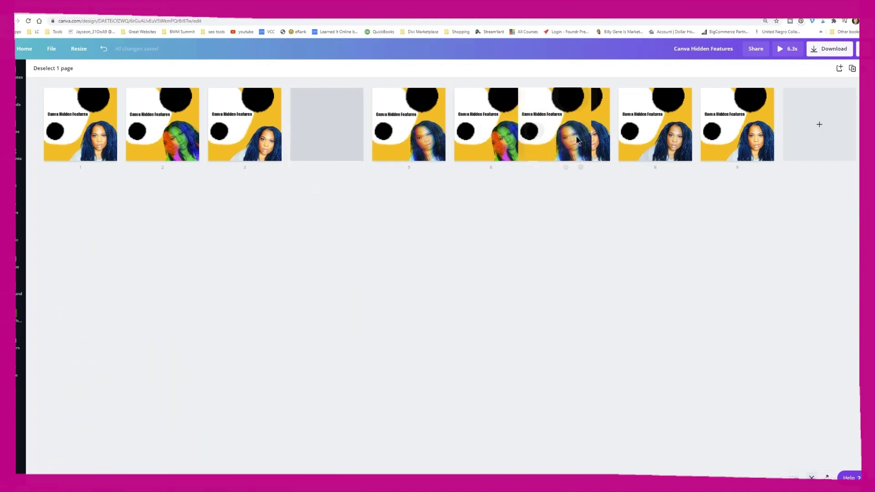
mouse_move(683, 144)
left_mouse_down()
mouse_move(672, 143)
mouse_move(693, 144)
left_mouse_up()
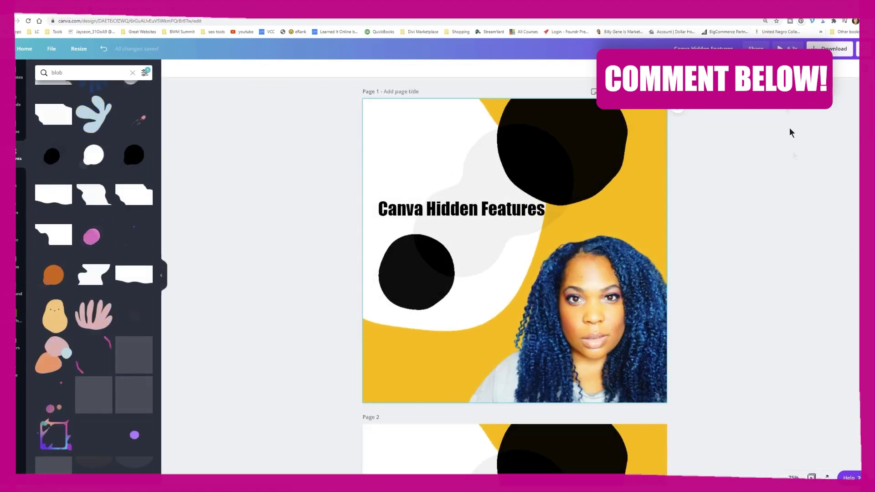
Preview the rearranged animation and download all pages as an MP4 Video
left_click(790, 50)
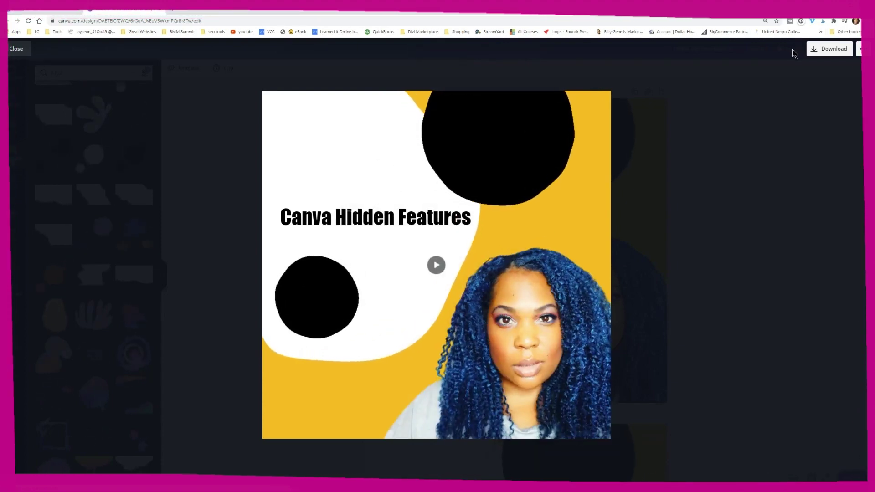
left_click(830, 49)
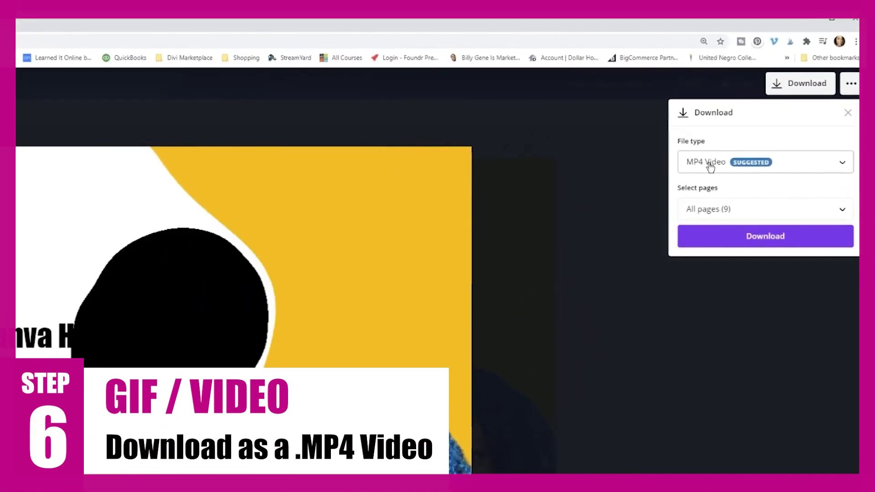
left_click(750, 110)
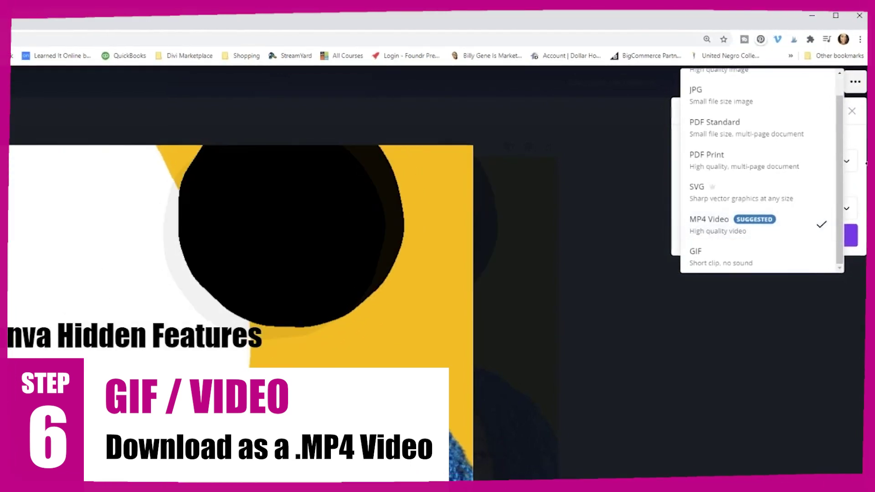
left_click(715, 232)
left_click(814, 162)
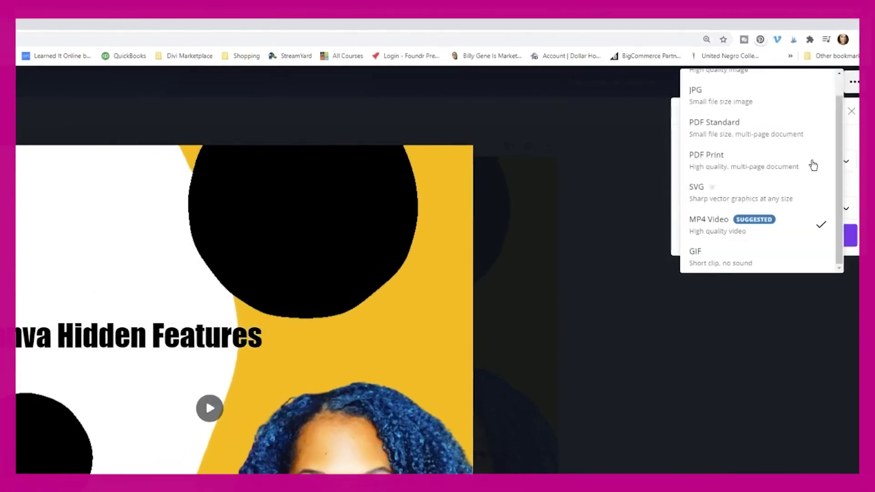
left_click(853, 189)
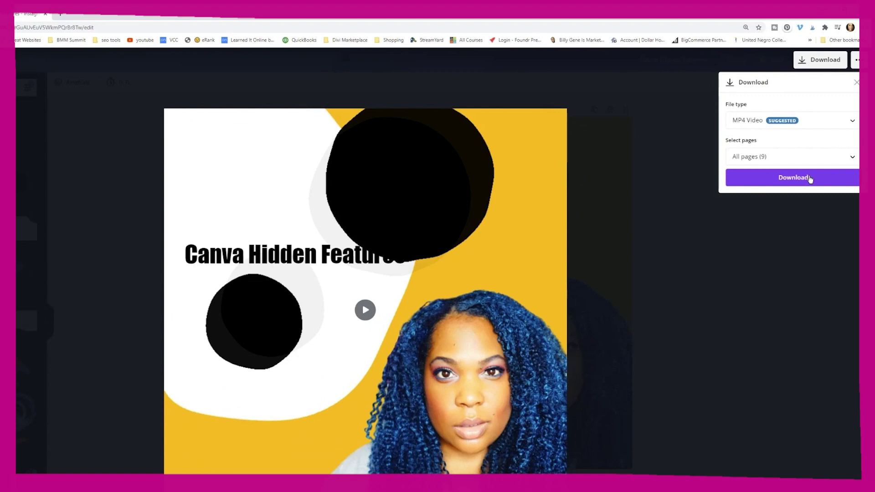
left_click(809, 181)
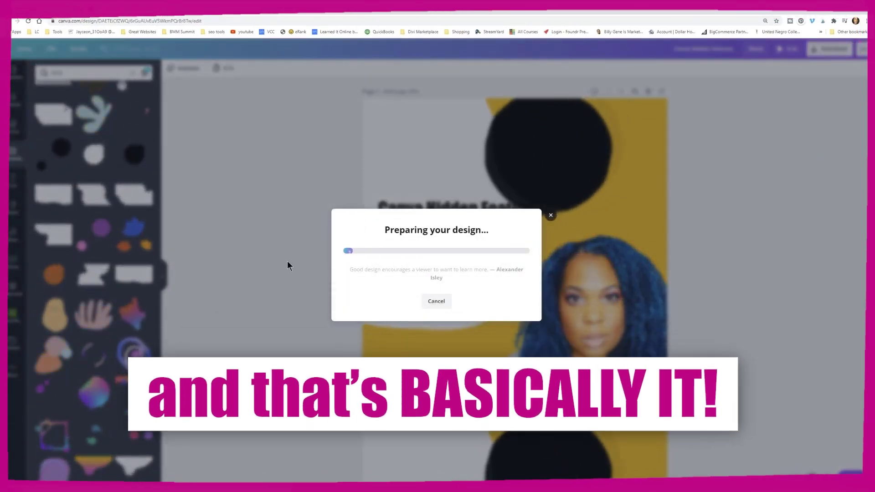